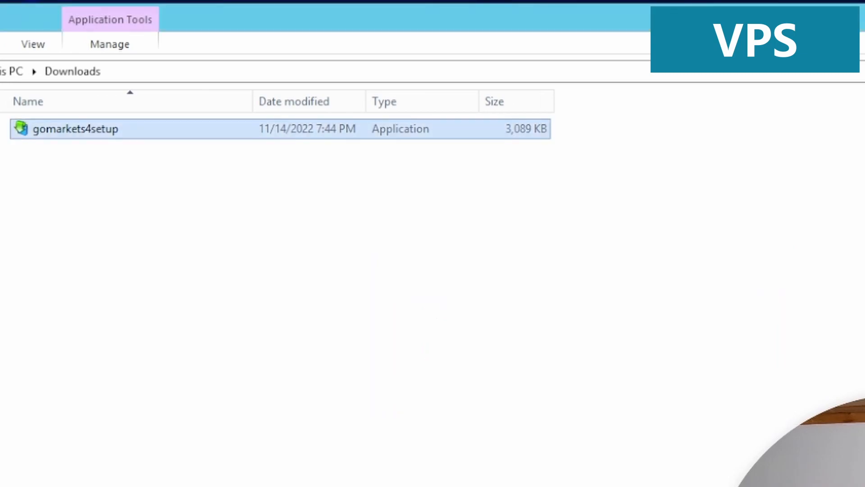
- Run gomarkets4setup and install Go Trader MT4 into C:\Program Files (x86)\GoMarkets_MT4_01
{"action": "double_click", "coordinate": [74, 129]}
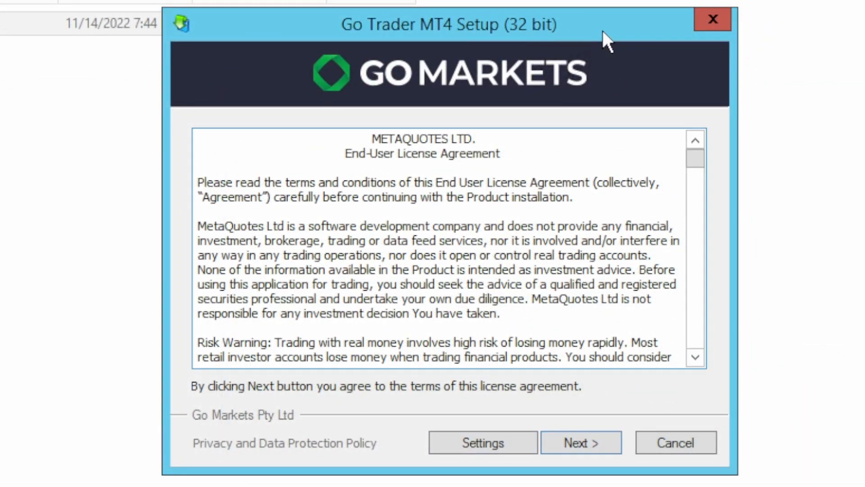
{"action": "left_click", "coordinate": [485, 451]}
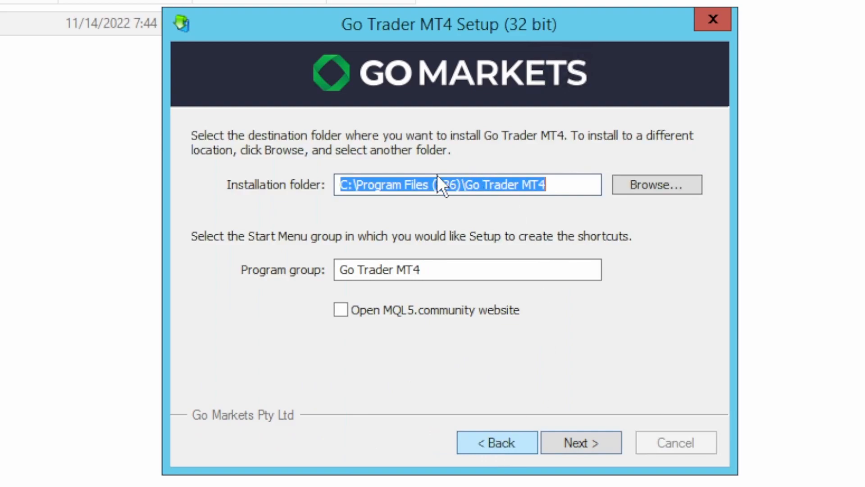
{"action": "left_click", "coordinate": [476, 186]}
{"action": "key", "text": "Right"}
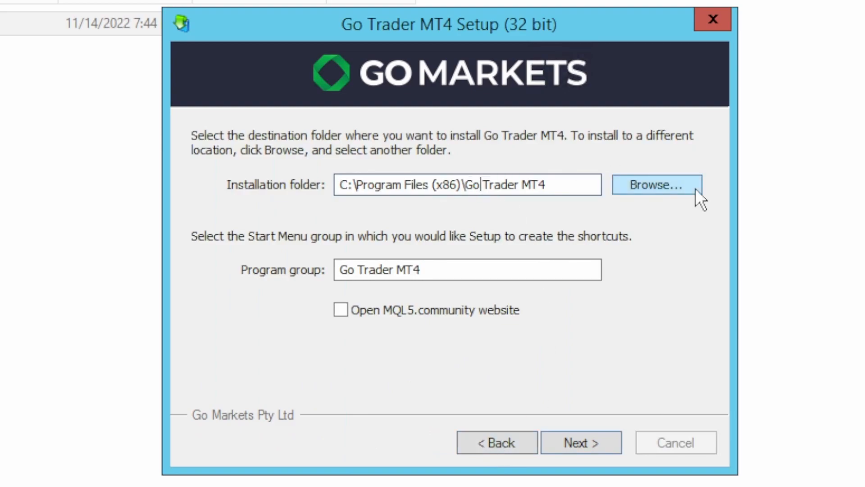
{"action": "key", "text": "shift+End"}
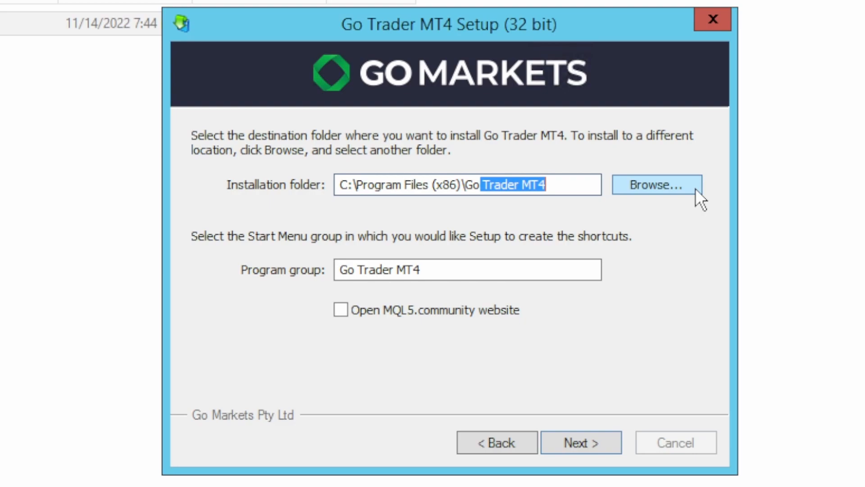
{"action": "type", "text": "Market"}
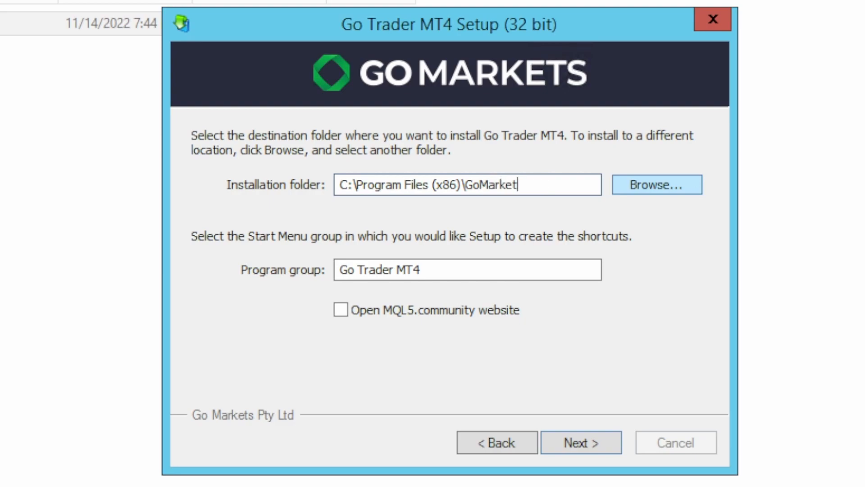
{"action": "type", "text": "s_MT4_01"}
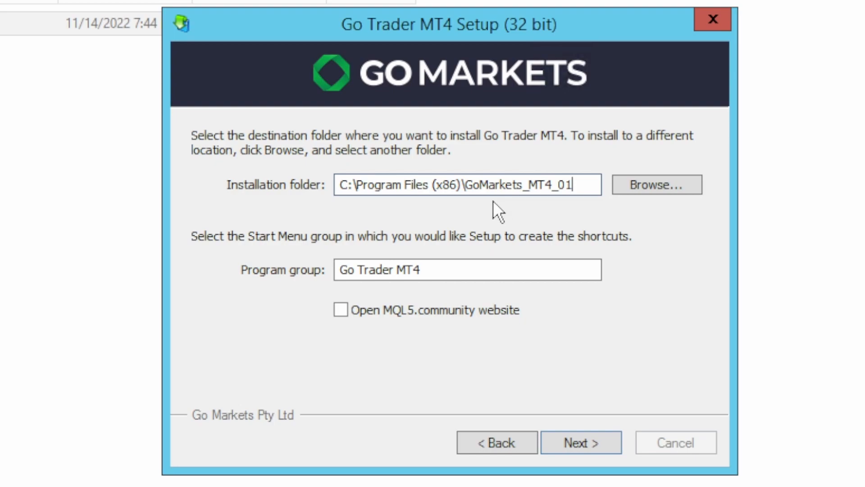
{"action": "left_click", "coordinate": [598, 444]}
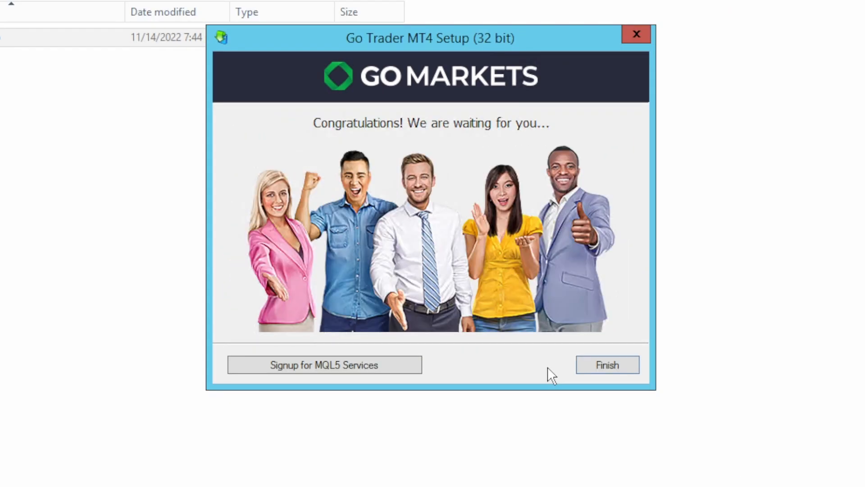
- Finish the installer and complete the Open an Account setup in the new terminal
{"action": "left_click", "coordinate": [614, 364]}
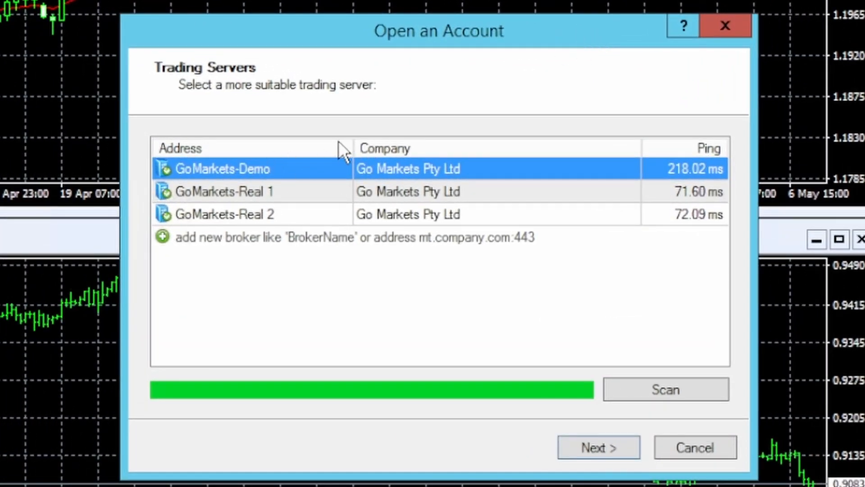
{"action": "left_click", "coordinate": [598, 443]}
{"action": "left_click", "coordinate": [620, 452]}
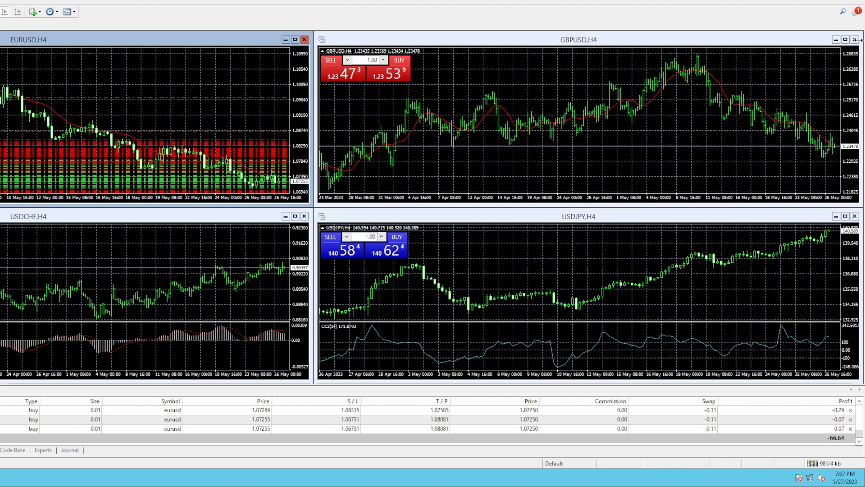
- Close the GBPUSD, USDJPY, EURUSD and USDCHF chart windows
{"action": "left_click", "coordinate": [854, 39]}
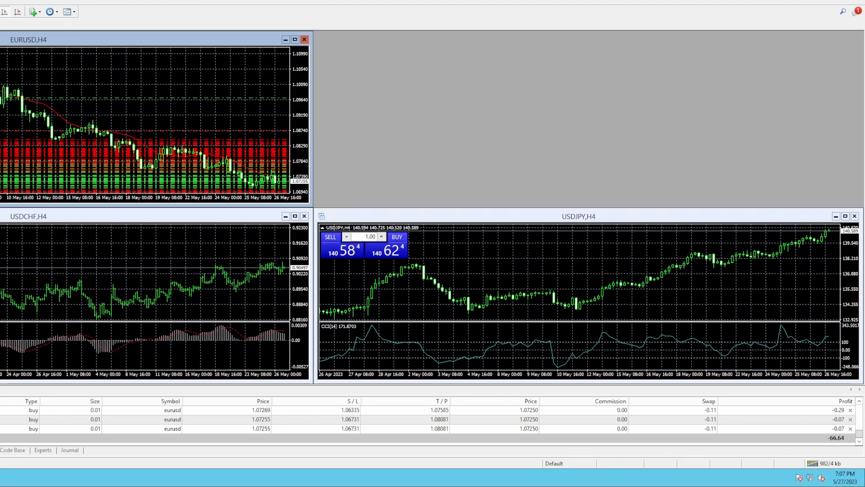
{"action": "left_click", "coordinate": [854, 216]}
{"action": "left_click", "coordinate": [304, 39]}
{"action": "left_click", "coordinate": [304, 217]}
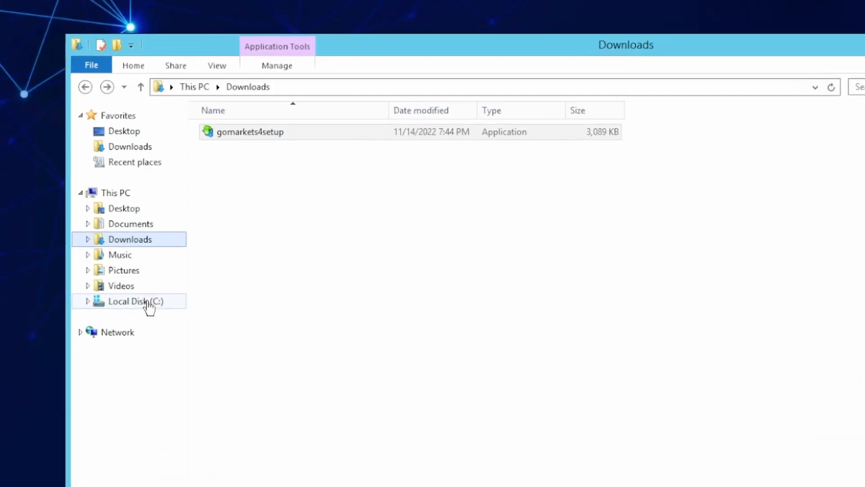
- Copy the GoMarkets_MT4_01 folder and paste a duplicate in Program Files (x86)
{"action": "left_click", "coordinate": [149, 306]}
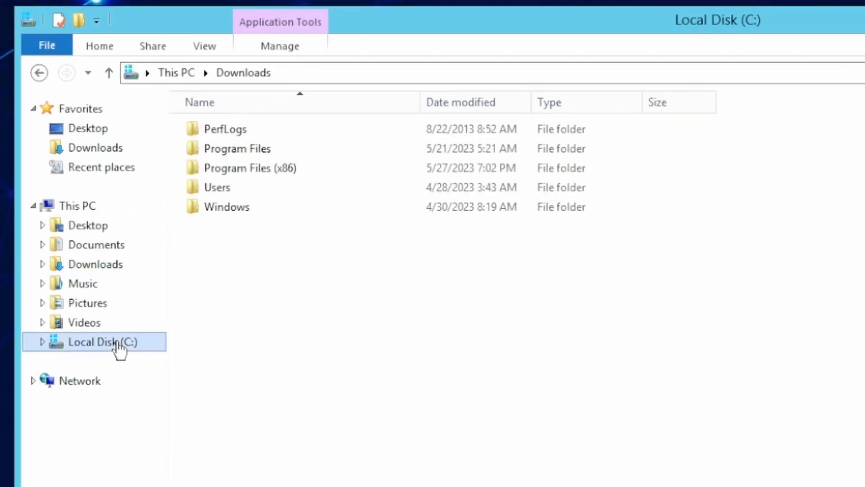
{"action": "double_click", "coordinate": [261, 169]}
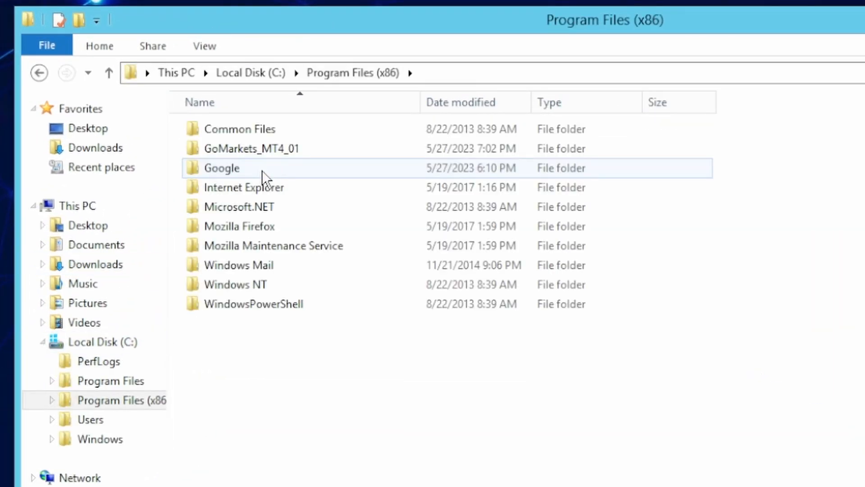
{"action": "left_click", "coordinate": [258, 156]}
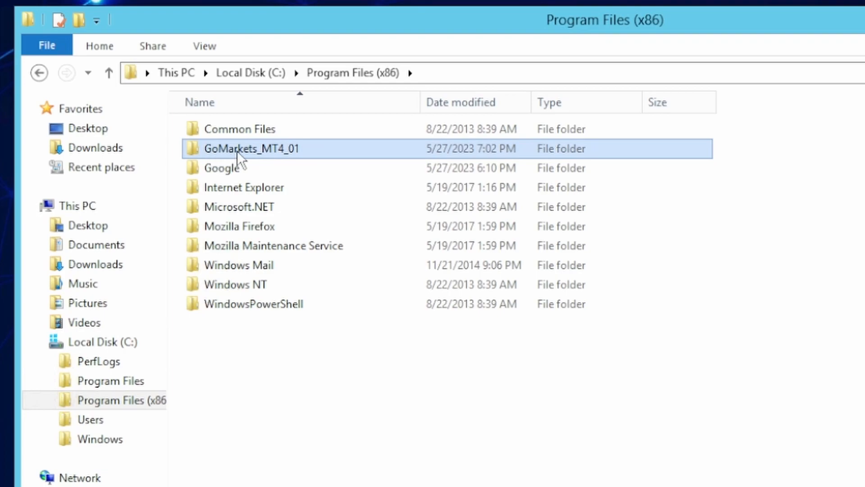
{"action": "mouse_move", "coordinate": [237, 152]}
{"action": "right_click", "coordinate": [271, 151]}
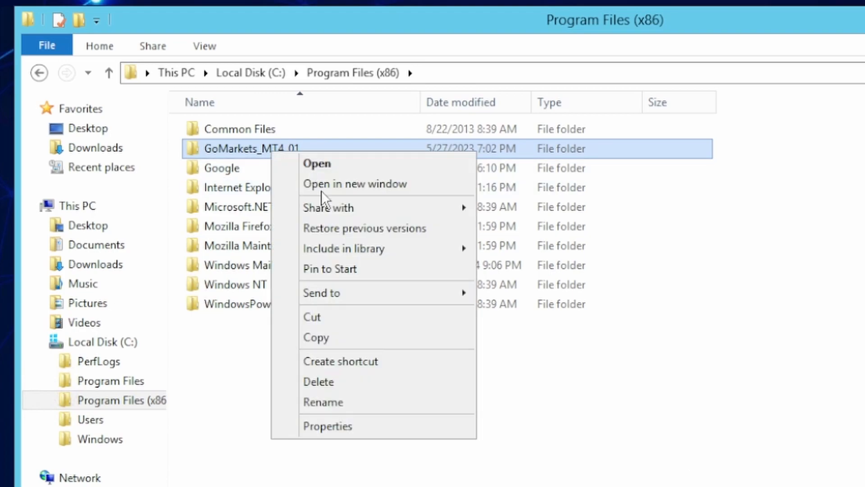
{"action": "left_click", "coordinate": [329, 337]}
{"action": "right_click", "coordinate": [256, 367]}
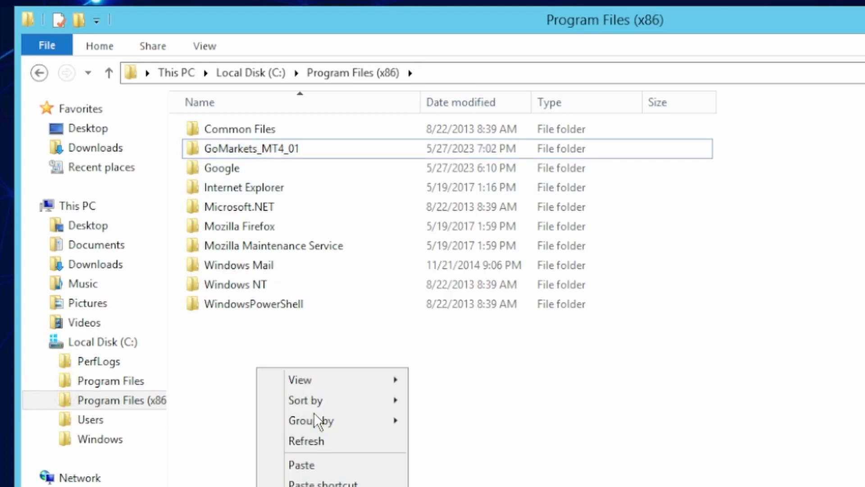
{"action": "left_click", "coordinate": [323, 464]}
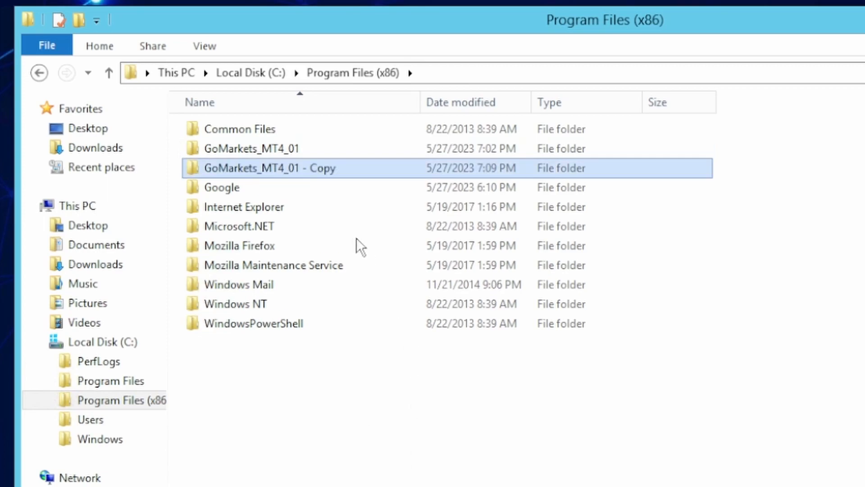
- Rename the duplicated folder to GoMarkets_MT4_02
{"action": "right_click", "coordinate": [301, 169]}
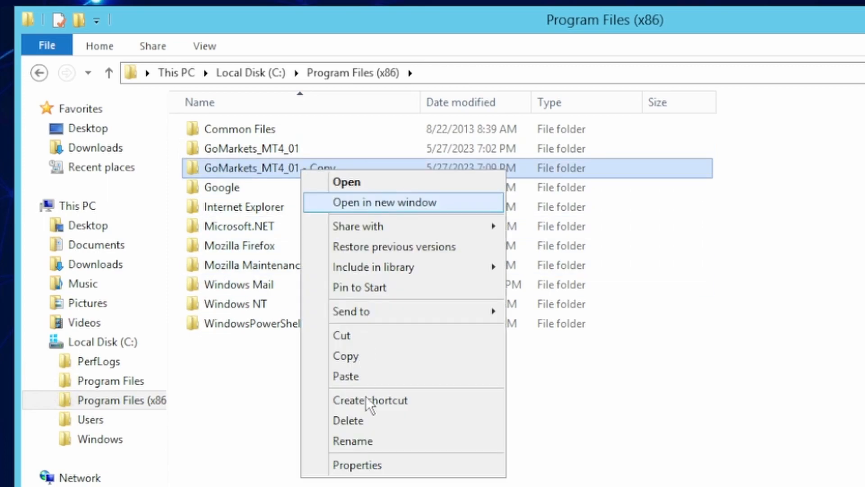
{"action": "key", "text": "Return"}
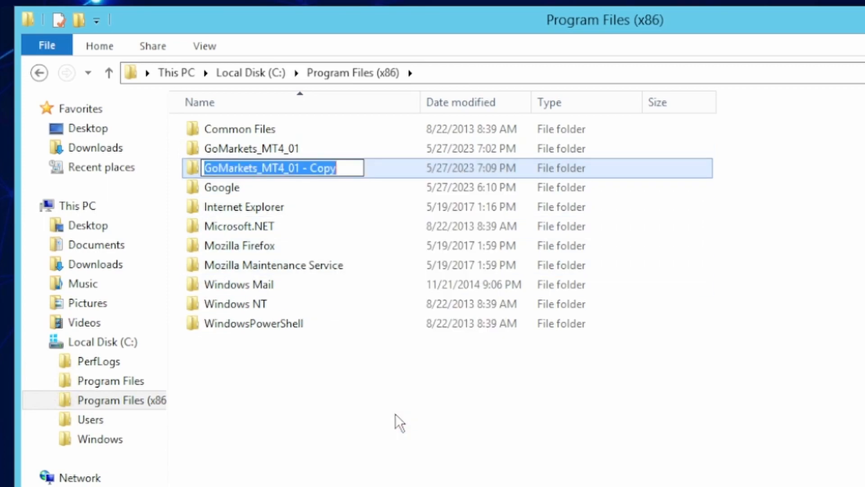
{"action": "key", "text": "End"}
{"action": "key", "text": "BackSpace"}
{"action": "key", "text": "BackSpace"}
{"action": "key", "text": "BackSpace"}
{"action": "key", "text": "BackSpace"}
{"action": "key", "text": "BackSpace"}
{"action": "key", "text": "BackSpace"}
{"action": "key", "text": "BackSpace"}
{"action": "key", "text": "BackSpace"}
{"action": "type", "text": "2"}
{"action": "key", "text": "Return"}
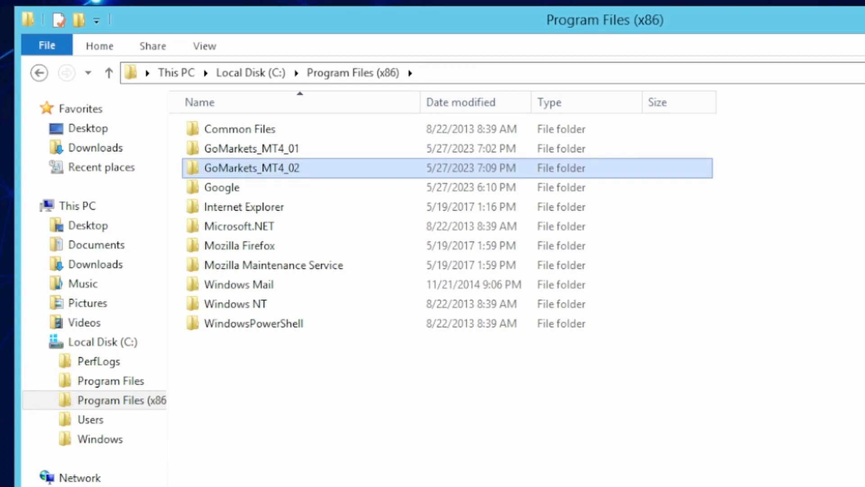
{"action": "left_click", "coordinate": [441, 423]}
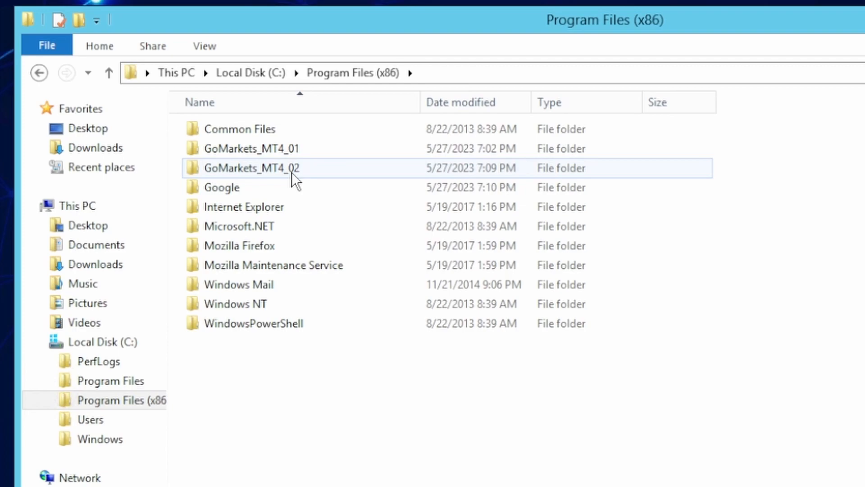
{"action": "mouse_move", "coordinate": [279, 174]}
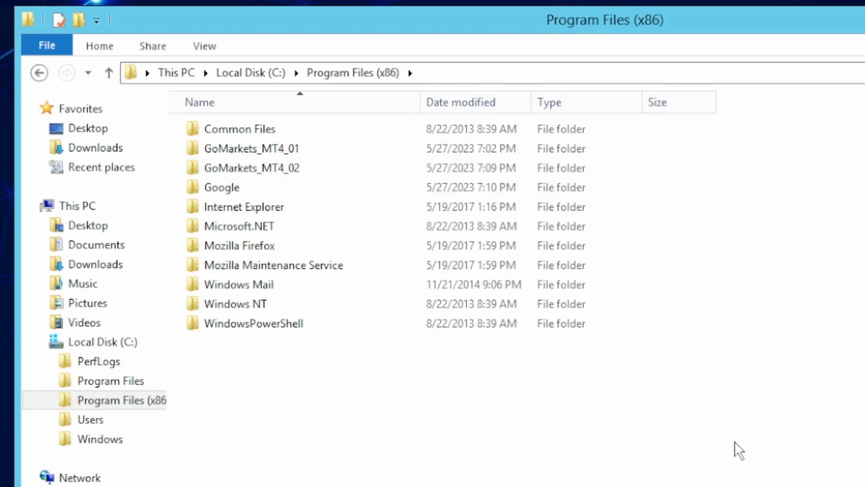
- Launch the GoMarkets_MT4_02 terminal, log in with an existing account's login, and close USDJPY
{"action": "double_click", "coordinate": [255, 168]}
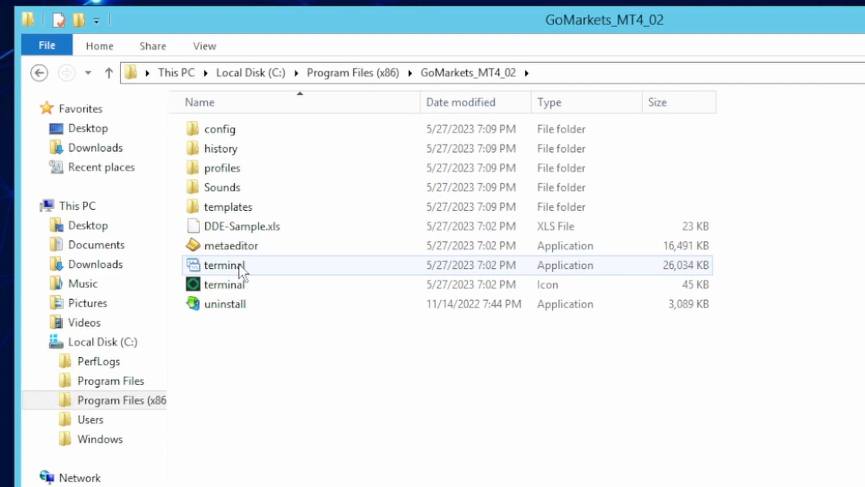
{"action": "double_click", "coordinate": [239, 264]}
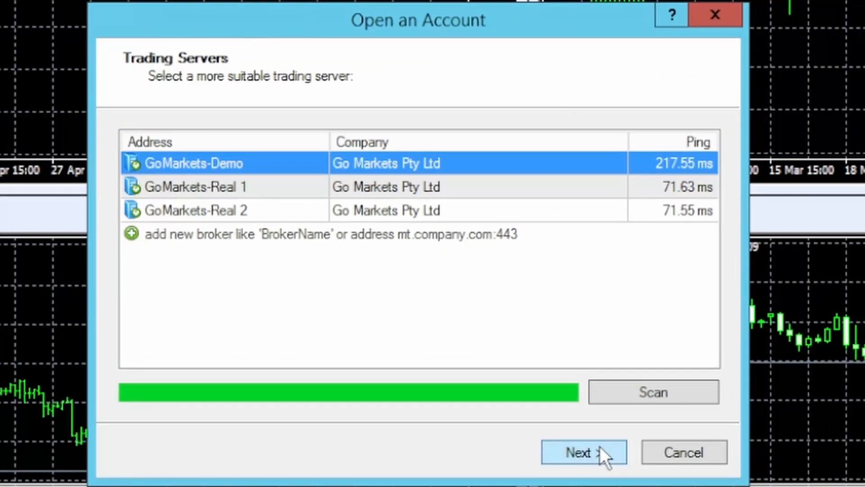
{"action": "left_click", "coordinate": [658, 308]}
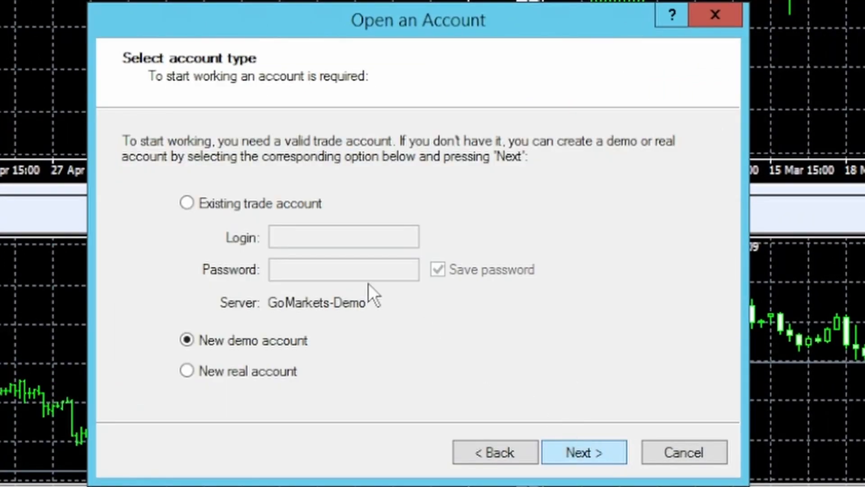
{"action": "left_click", "coordinate": [266, 203]}
{"action": "left_click", "coordinate": [308, 236]}
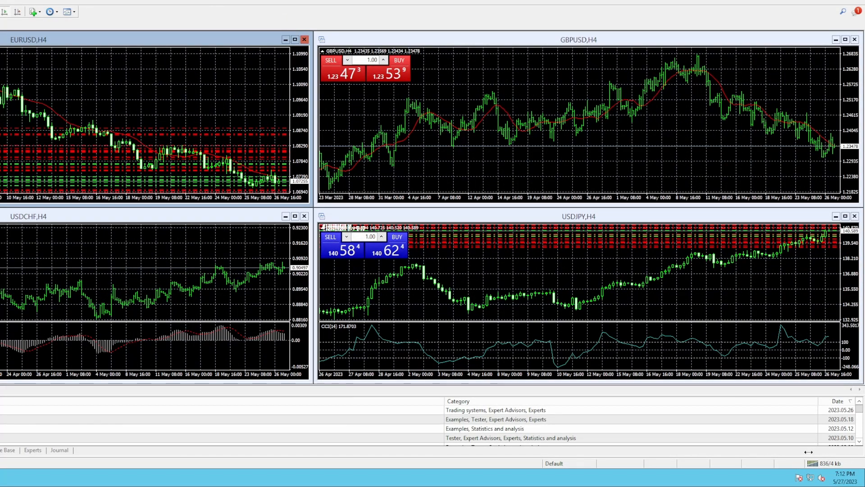
{"action": "left_click", "coordinate": [854, 216]}
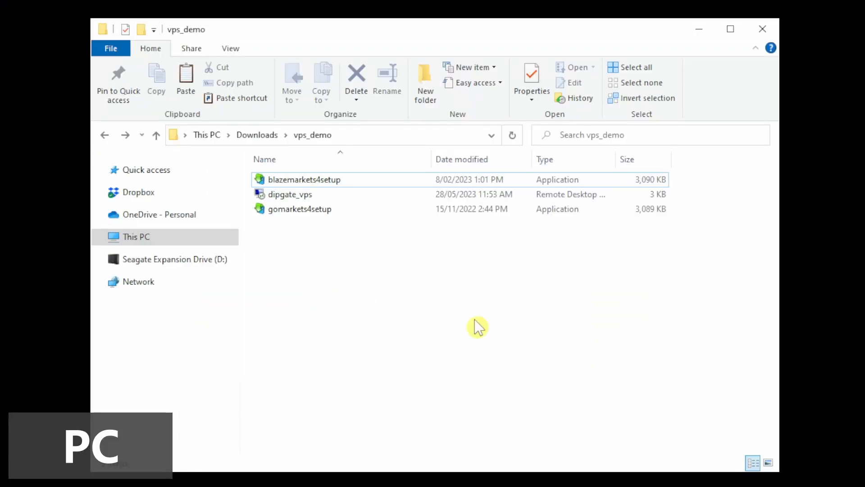
- Copy blazemarkets4setup from vps_demo and paste it into the VPS Downloads folder
{"action": "left_click", "coordinate": [335, 185]}
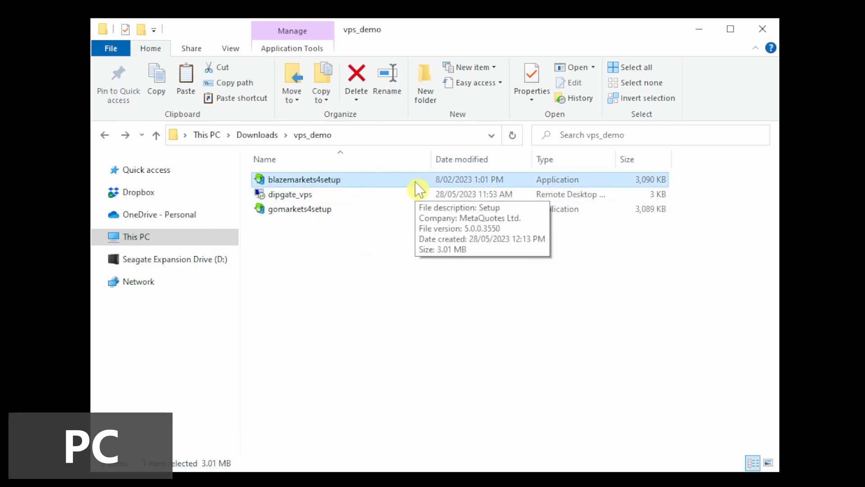
{"action": "left_click", "coordinate": [452, 307]}
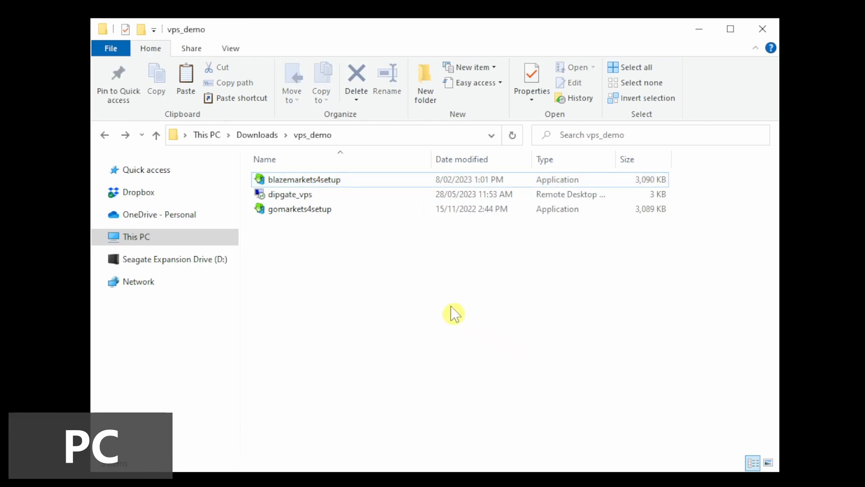
{"action": "left_click", "coordinate": [328, 177]}
{"action": "right_click", "coordinate": [326, 177]}
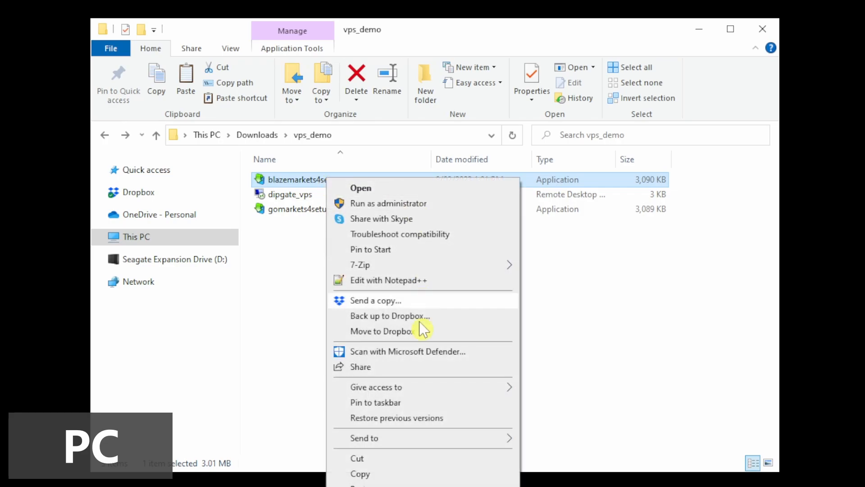
{"action": "left_click", "coordinate": [385, 473]}
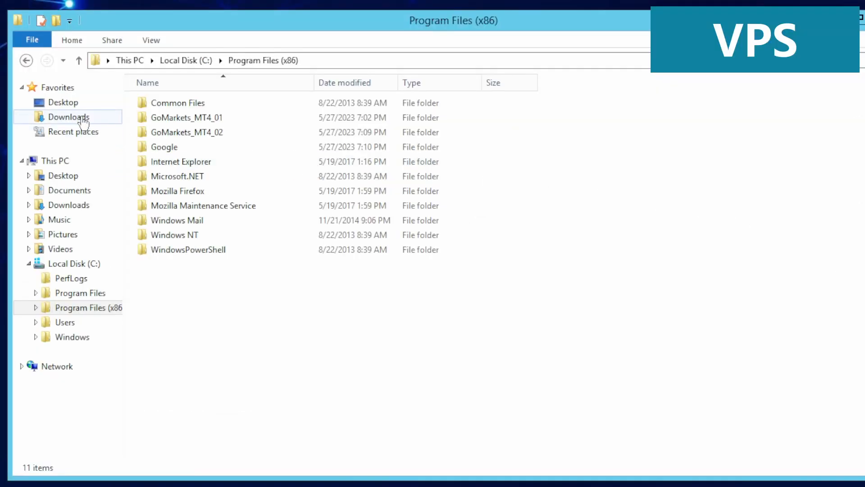
{"action": "left_click", "coordinate": [68, 117]}
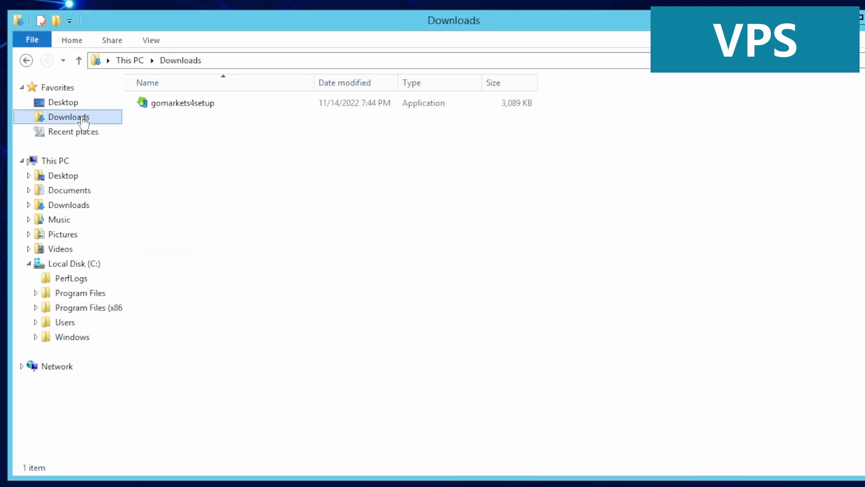
{"action": "right_click", "coordinate": [226, 142]}
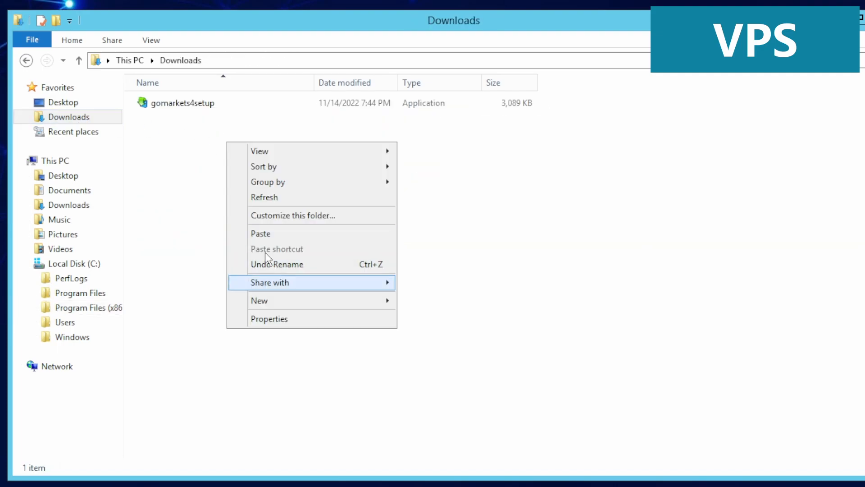
{"action": "left_click", "coordinate": [265, 234]}
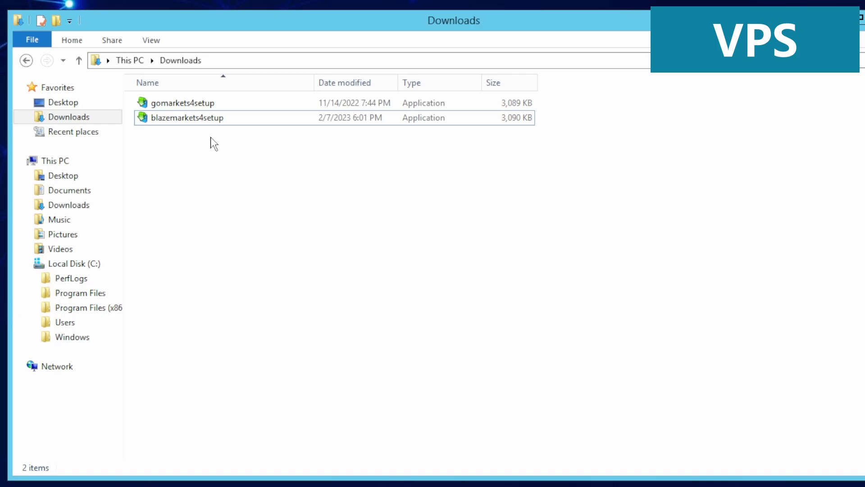
- Install Blaze Markets MetaTrader 4 into Program Files (x86)\Blaze_MT4_01 and finish setup
{"action": "double_click", "coordinate": [197, 117]}
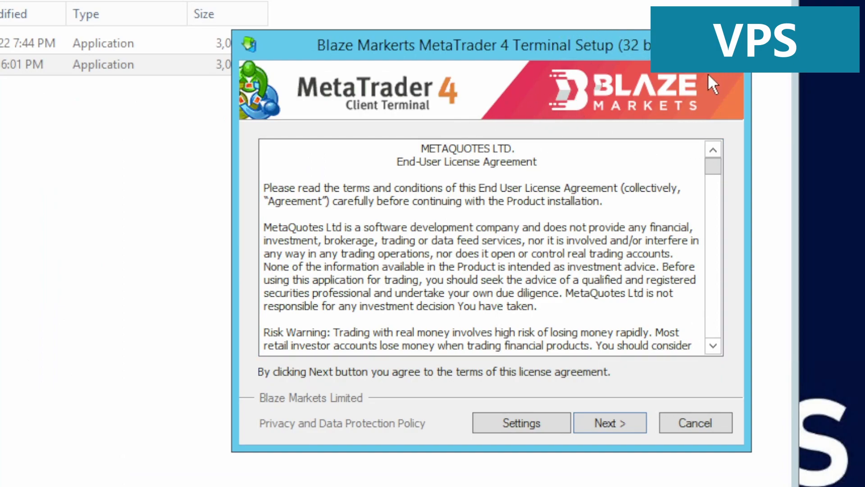
{"action": "left_click", "coordinate": [527, 428]}
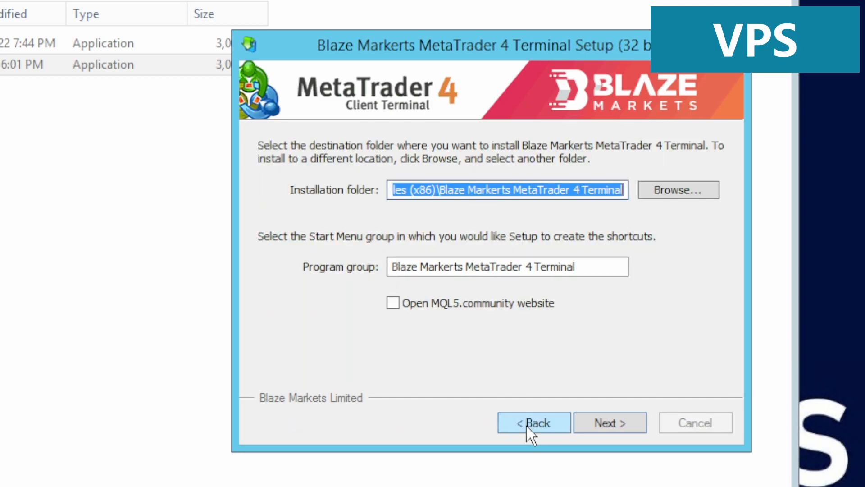
{"action": "left_click", "coordinate": [462, 189]}
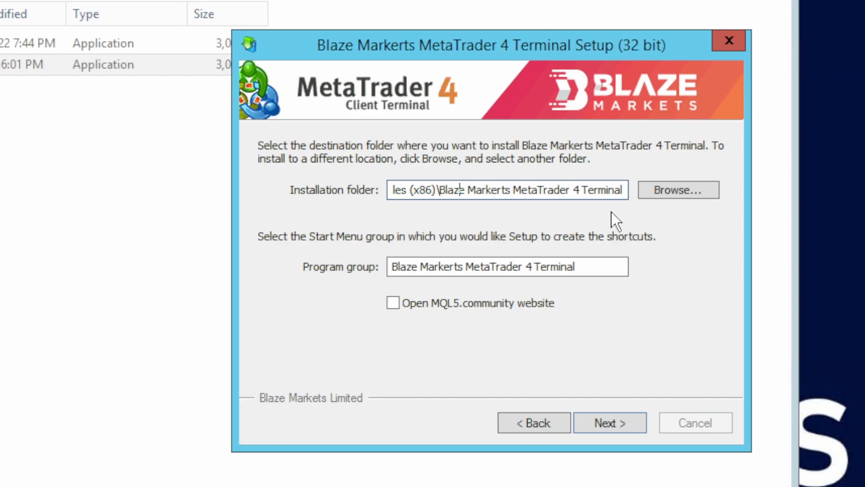
{"action": "key", "text": "ctrl+Right"}
{"action": "key", "text": "shift+End"}
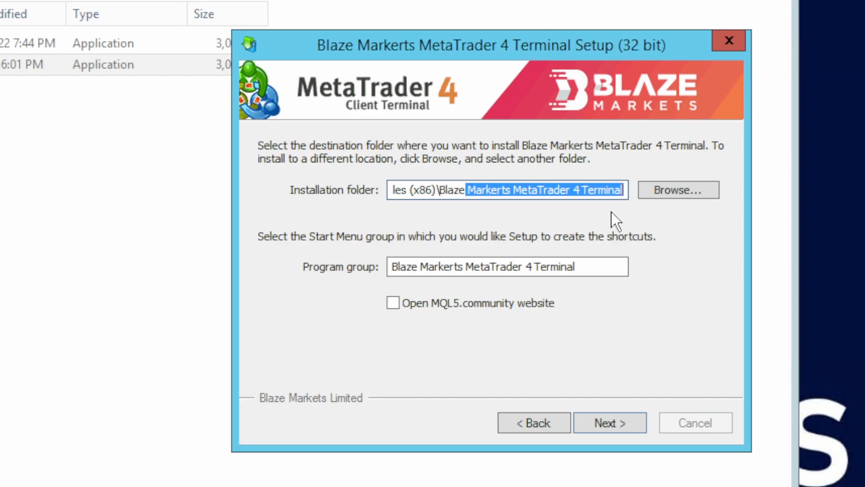
{"action": "key", "text": "BackSpace"}
{"action": "key", "text": "BackSpace"}
{"action": "type", "text": "_MT4"}
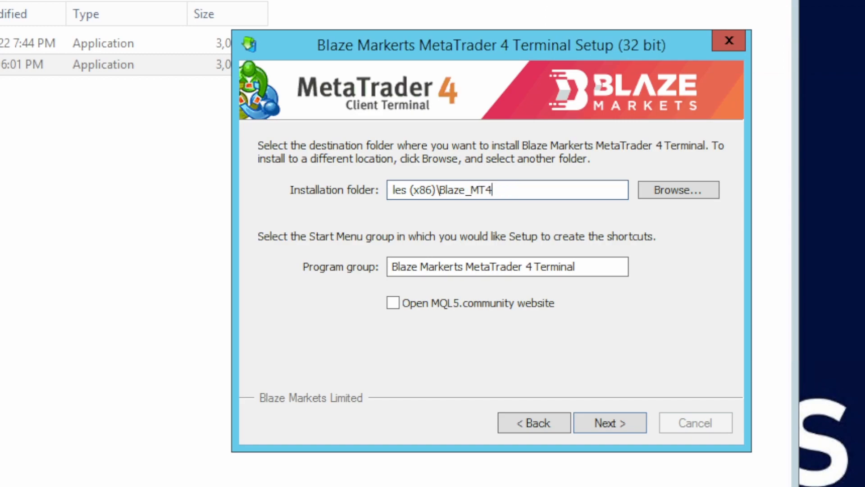
{"action": "type", "text": "_01"}
{"action": "left_click", "coordinate": [597, 426]}
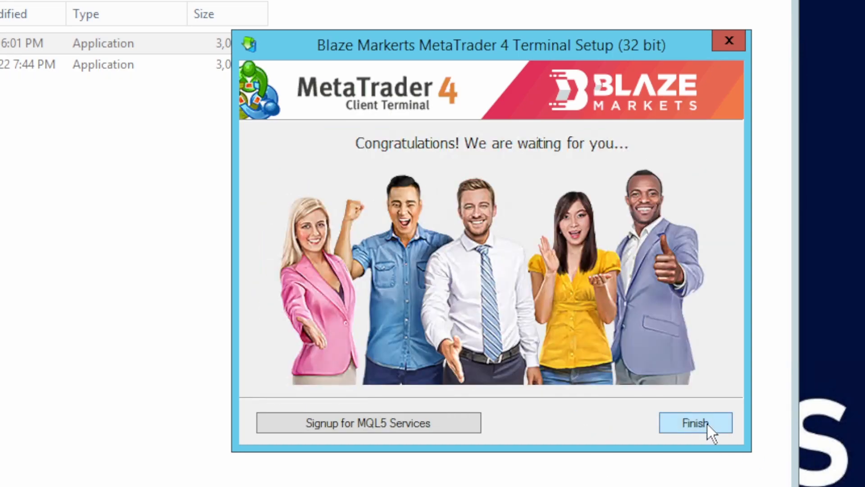
{"action": "left_click", "coordinate": [707, 425]}
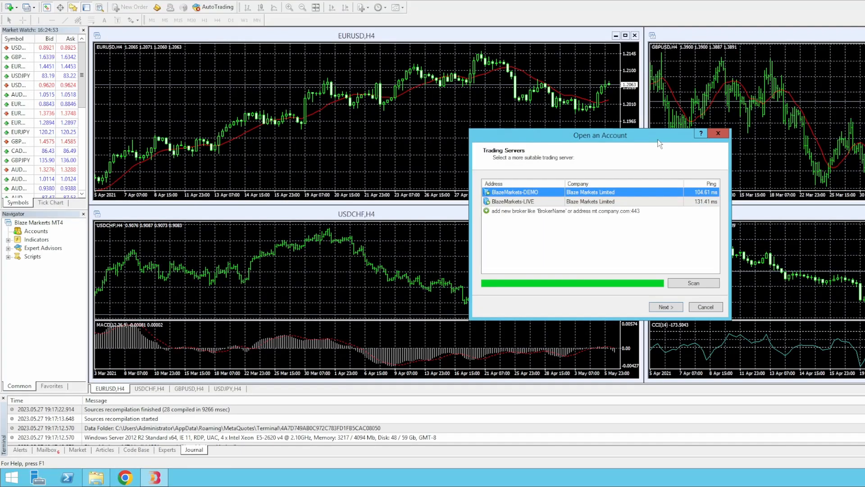
- Proceed past the BlazeMarkets-DEMO server choice and close the EURUSD, GBPUSD and USDJPY charts
{"action": "left_click", "coordinate": [666, 307]}
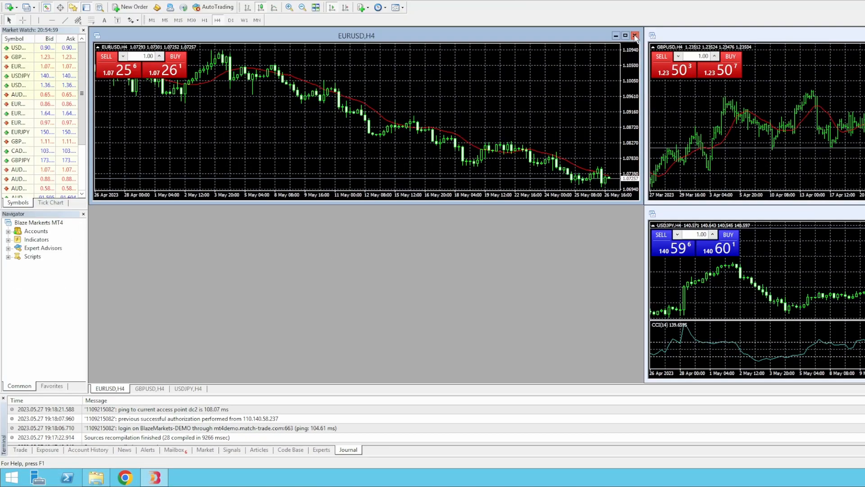
{"action": "left_click", "coordinate": [635, 36]}
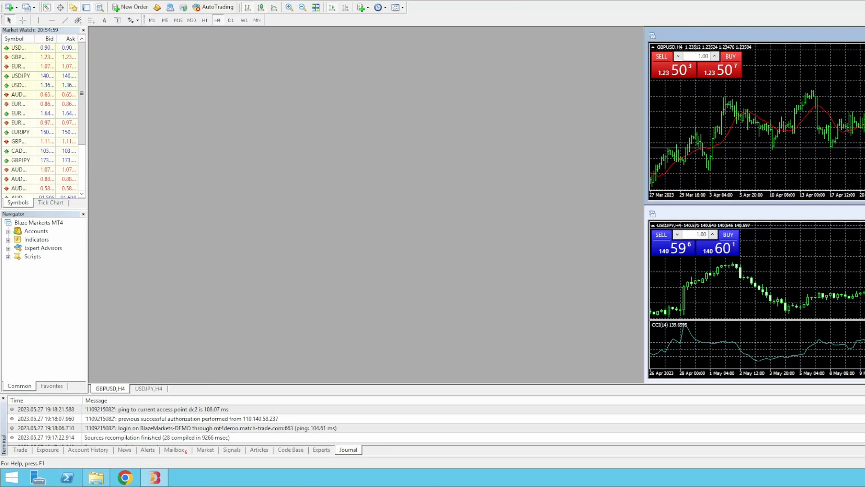
{"action": "left_click", "coordinate": [864, 36]}
{"action": "left_click", "coordinate": [864, 213]}
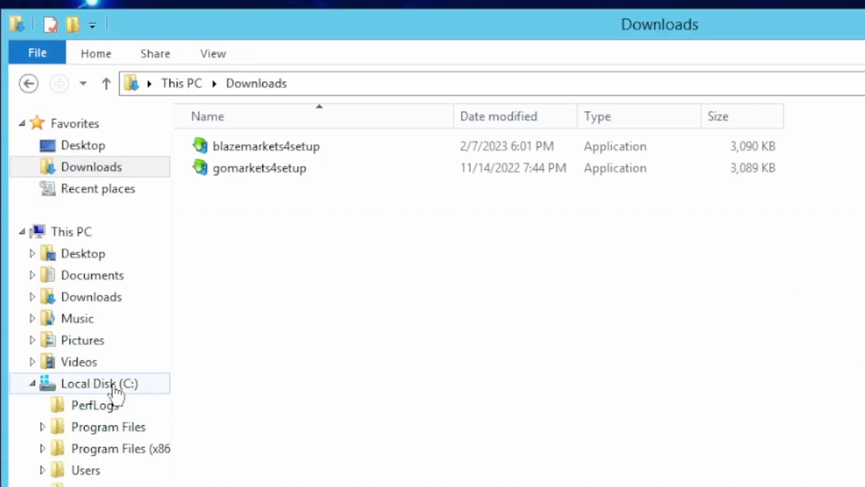
- Copy the Blaze_MT4_01 folder and paste a duplicate in Program Files (x86)
{"action": "left_click", "coordinate": [115, 383]}
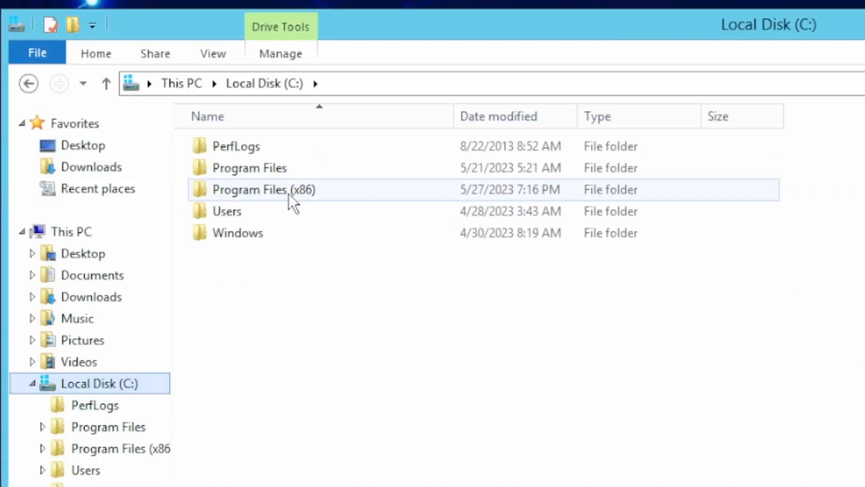
{"action": "double_click", "coordinate": [310, 195]}
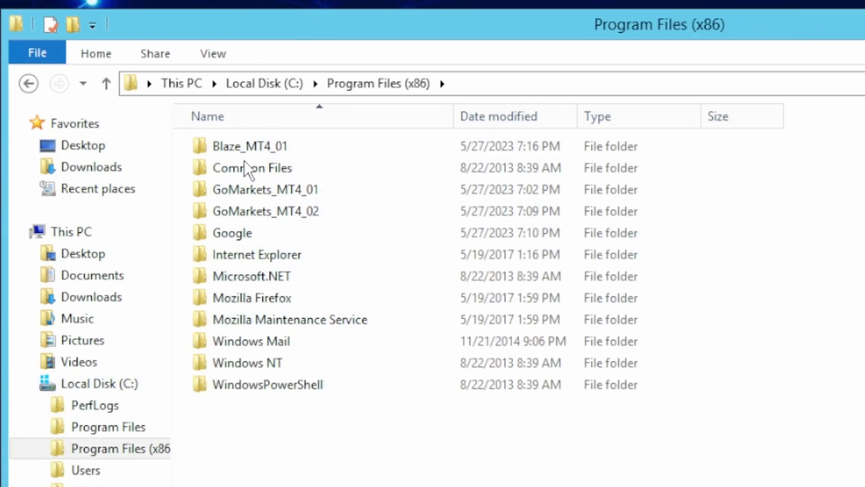
{"action": "left_click", "coordinate": [242, 144]}
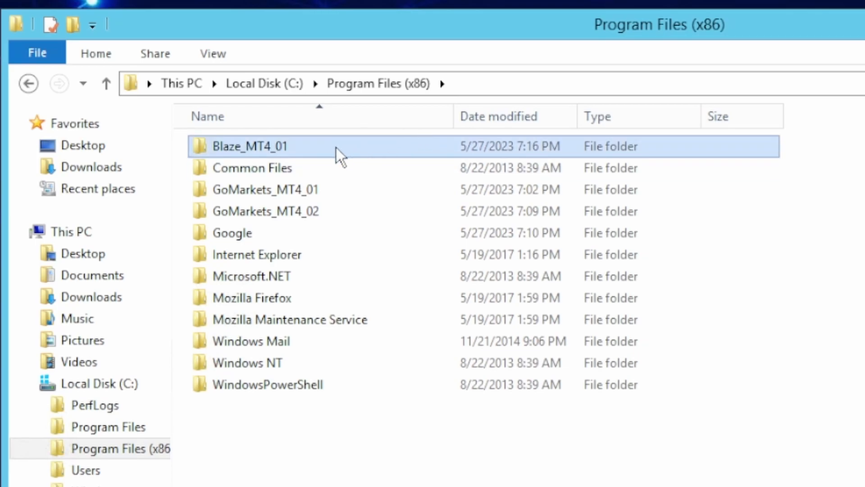
{"action": "right_click", "coordinate": [317, 153]}
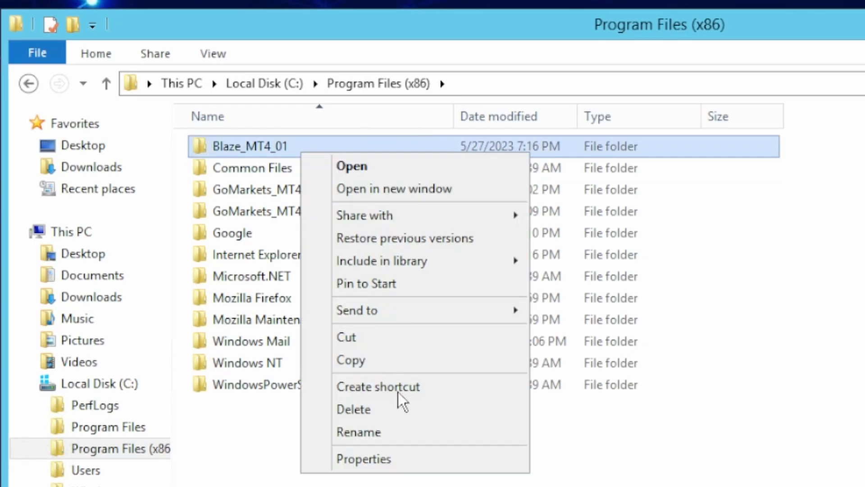
{"action": "left_click", "coordinate": [374, 357]}
{"action": "right_click", "coordinate": [323, 460]}
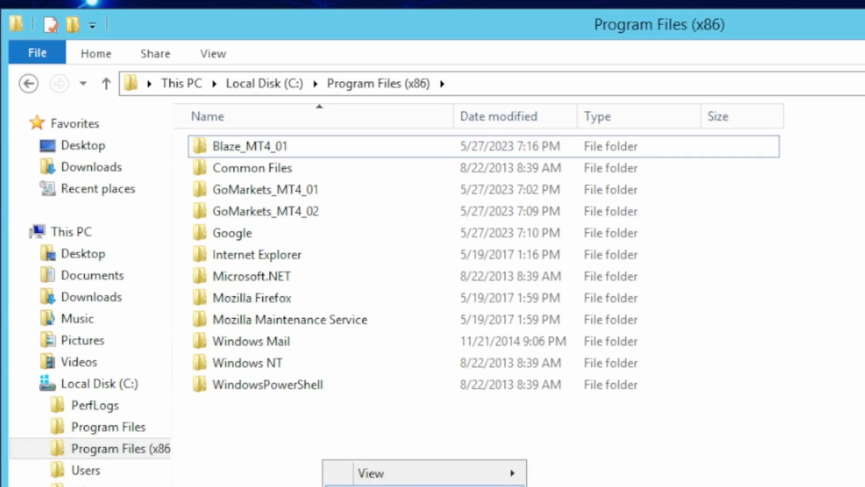
{"action": "left_click", "coordinate": [404, 486]}
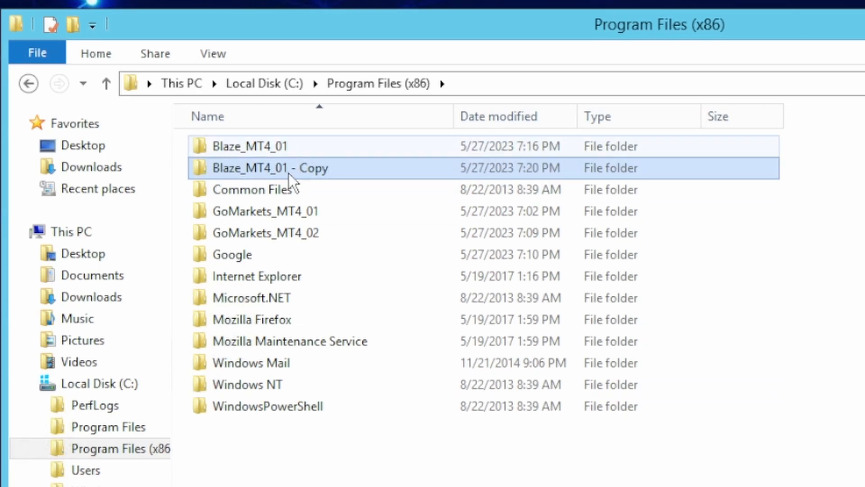
- Rename the duplicated folder to Blaze_MT4_02
{"action": "right_click", "coordinate": [288, 171]}
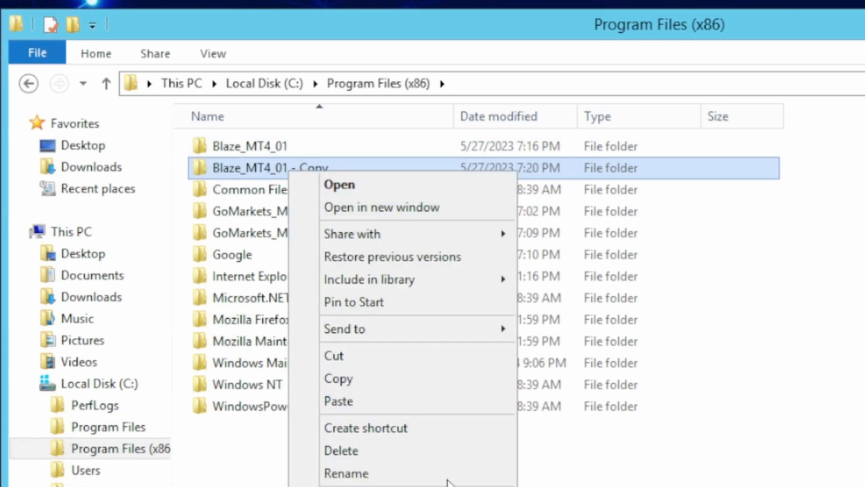
{"action": "left_click", "coordinate": [458, 471]}
{"action": "key", "text": "End"}
{"action": "key", "text": "shift+Left"}
{"action": "key", "text": "shift+Left"}
{"action": "key", "text": "shift+Left"}
{"action": "key", "text": "shift+Left"}
{"action": "key", "text": "shift+Left"}
{"action": "key", "text": "shift+Left"}
{"action": "key", "text": "shift+Left"}
{"action": "key", "text": "shift+Left"}
{"action": "key", "text": "shift+Left"}
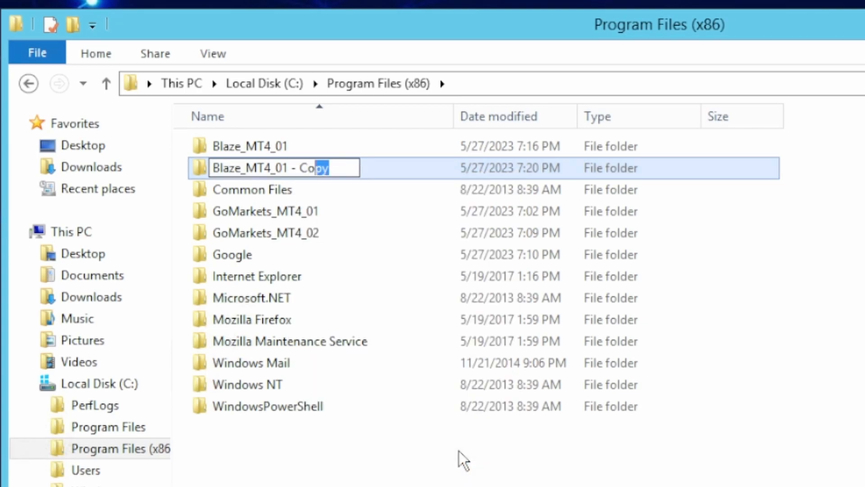
{"action": "type", "text": "02"}
{"action": "key", "text": "Return"}
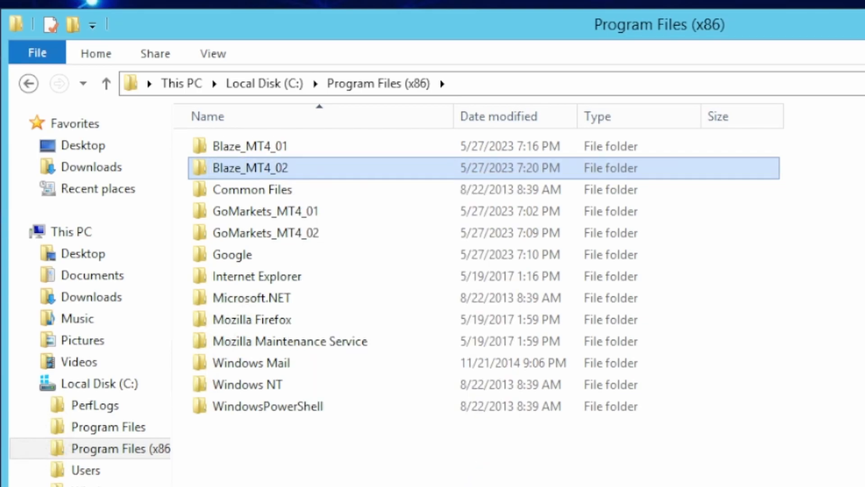
- Launch the terminal application inside Blaze_MT4_02
{"action": "double_click", "coordinate": [251, 169]}
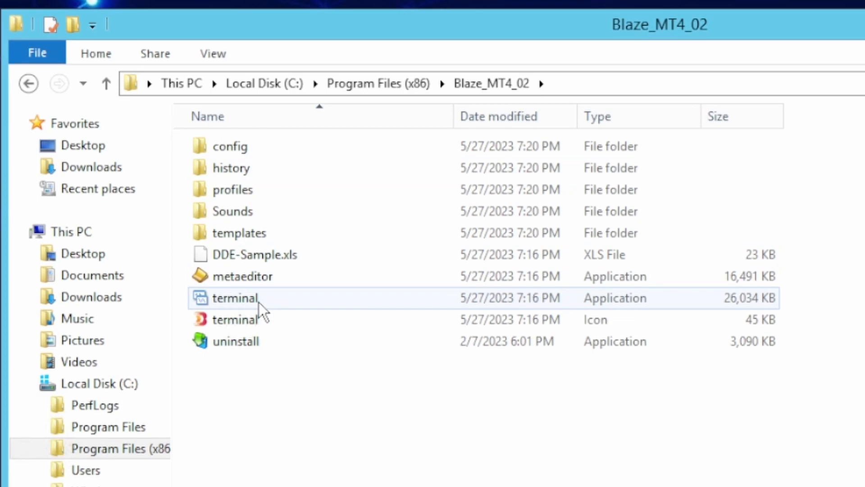
{"action": "left_click", "coordinate": [226, 304]}
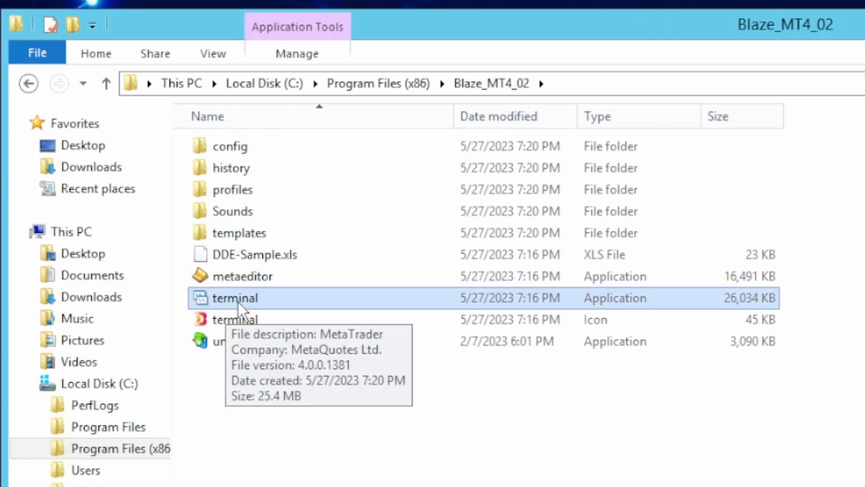
{"action": "double_click", "coordinate": [238, 302]}
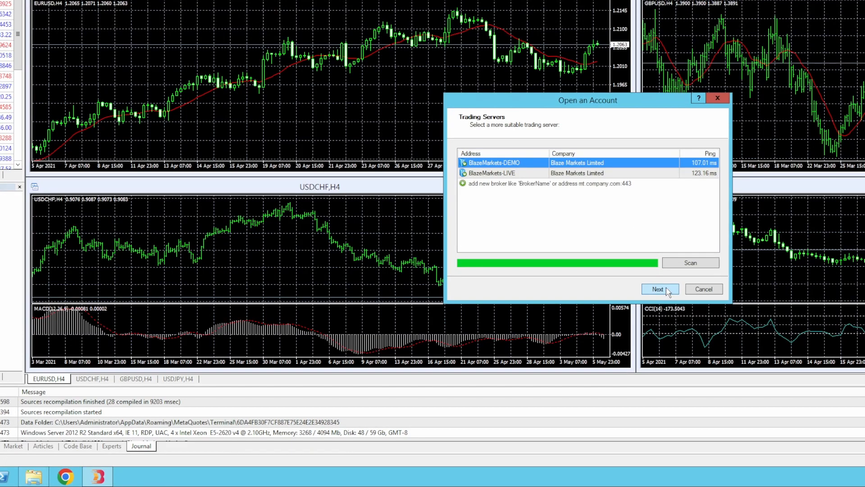
- Complete the account setup choosing an existing trade account
{"action": "left_click", "coordinate": [660, 289]}
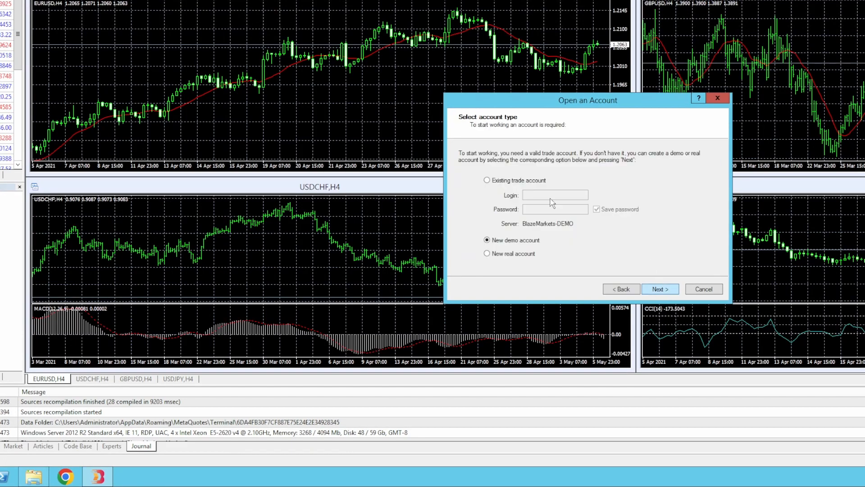
{"action": "left_click", "coordinate": [536, 181]}
{"action": "left_click", "coordinate": [659, 287]}
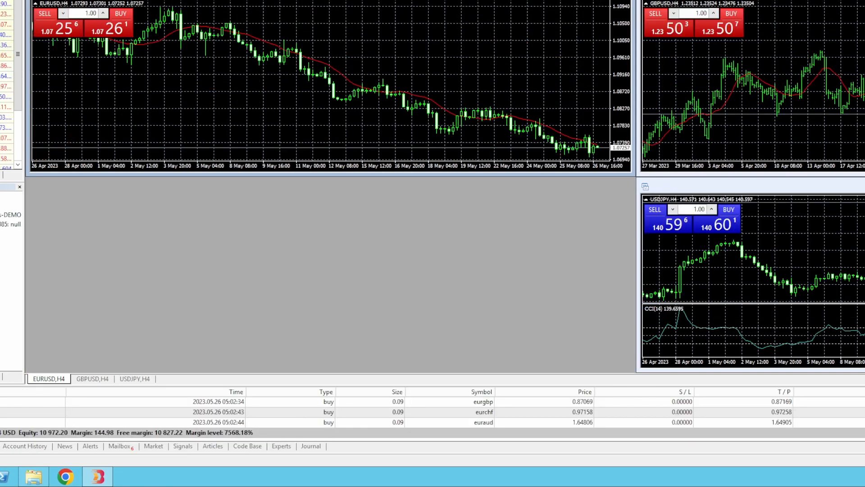
- Close the EURUSD and GBPUSD charts and return Explorer to Program Files (x86)
{"action": "key", "text": "ctrl+F4"}
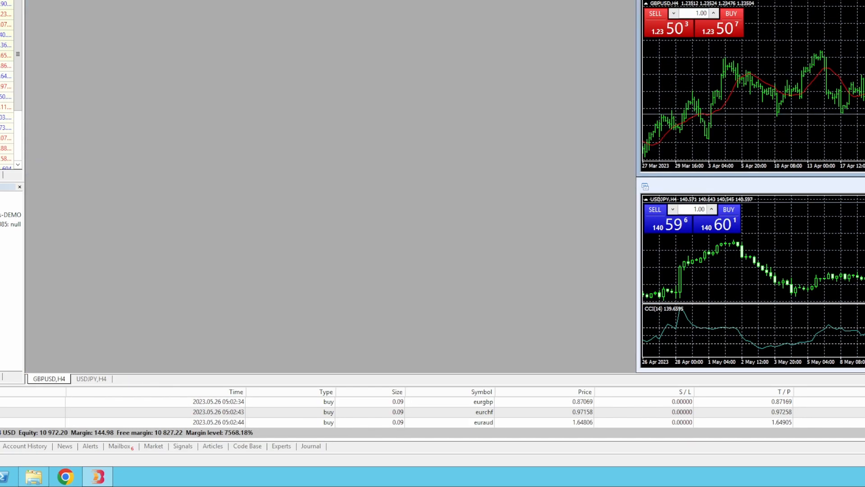
{"action": "key", "text": "ctrl+F4"}
{"action": "key", "text": "ctrl+F4"}
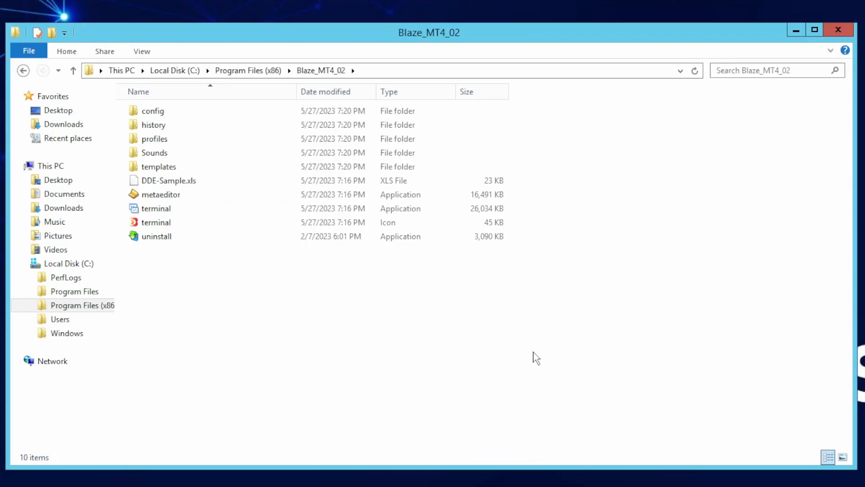
{"action": "left_click", "coordinate": [266, 73]}
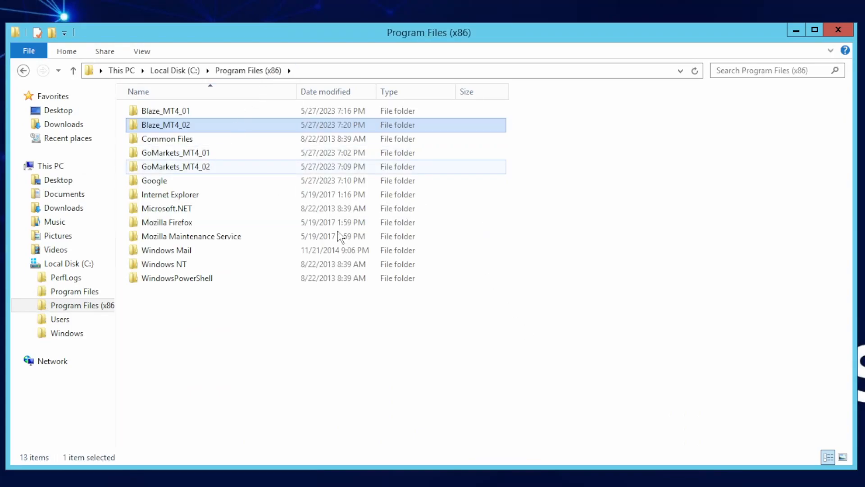
{"action": "left_click", "coordinate": [351, 395]}
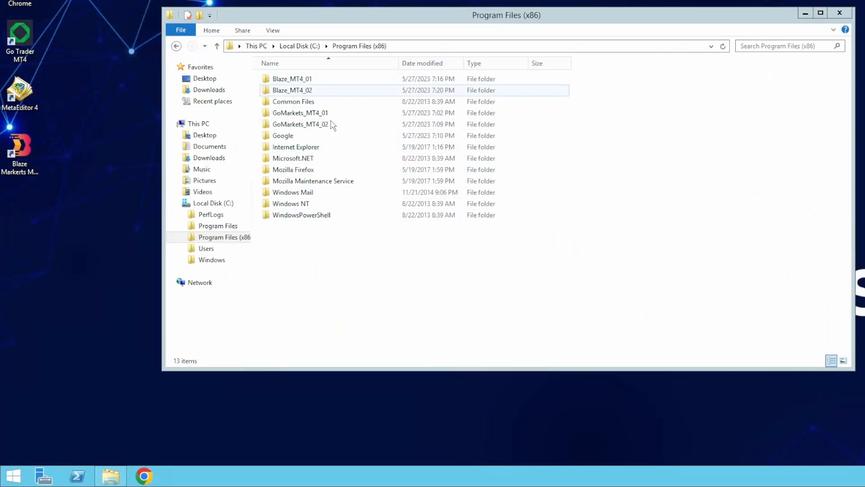
- Save a blank Notepad document to the Desktop as "start_mt4_auto.bat"
{"action": "left_click", "coordinate": [20, 483]}
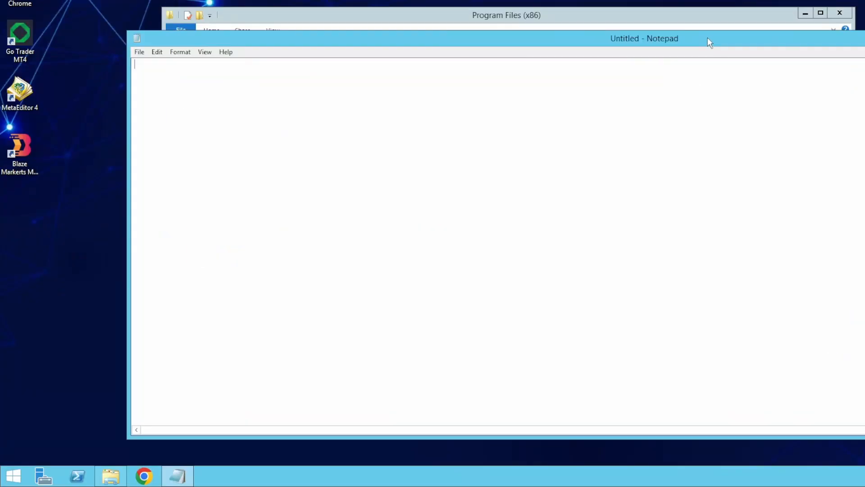
{"action": "left_click", "coordinate": [139, 52]}
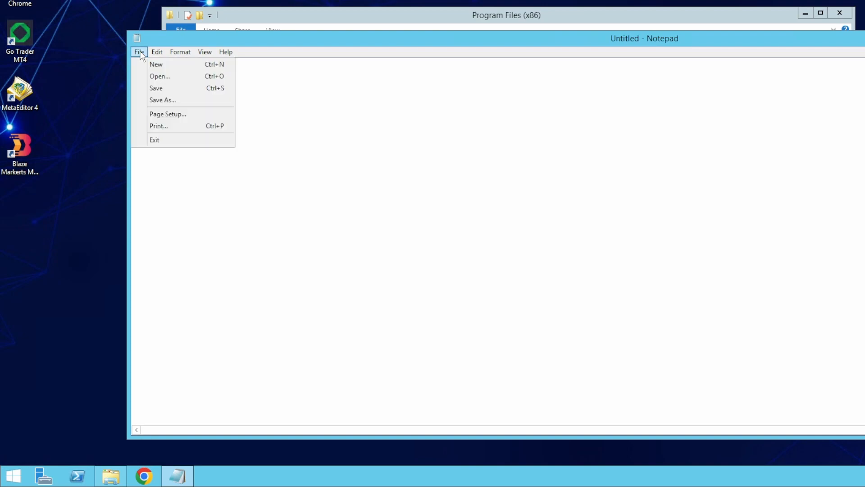
{"action": "left_click", "coordinate": [170, 100]}
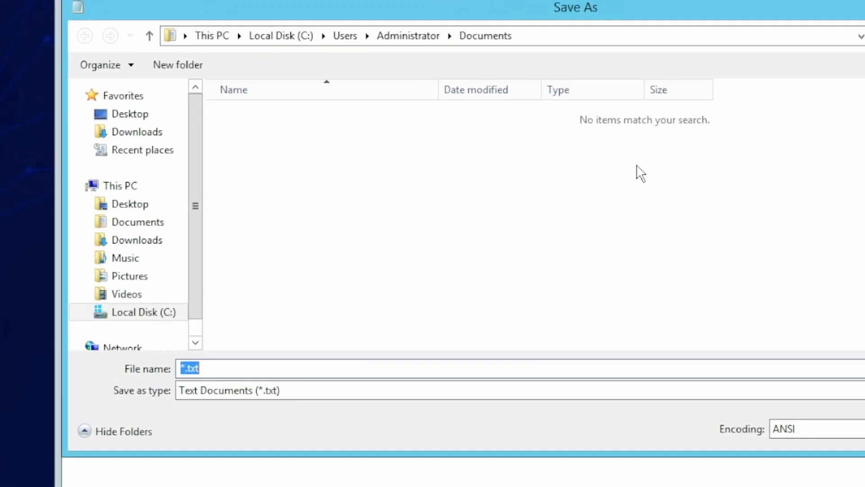
{"action": "left_click", "coordinate": [137, 114]}
{"action": "left_click", "coordinate": [288, 366]}
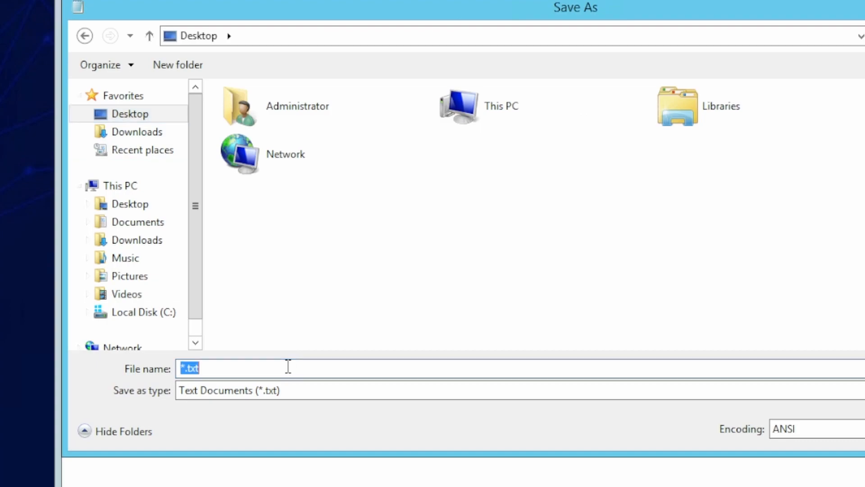
{"action": "type", "text": "start_mt4_auto"}
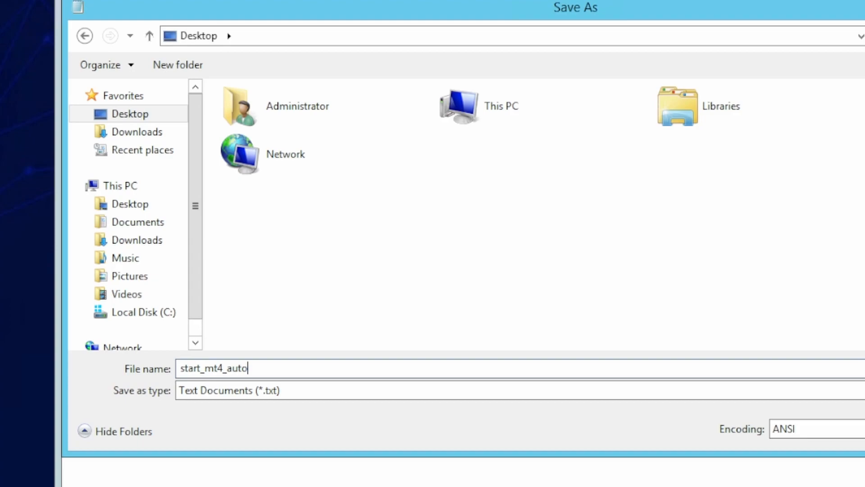
{"action": "type", "text": ".ab"}
{"action": "key", "text": "BackSpace"}
{"action": "key", "text": "BackSpace"}
{"action": "type", "text": "bat\""}
{"action": "key", "text": "Home"}
{"action": "type", "text": "\""}
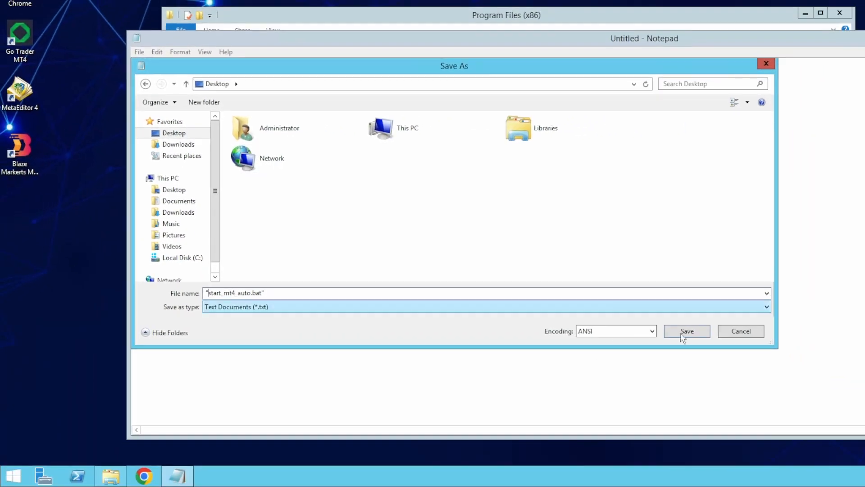
{"action": "left_click", "coordinate": [686, 332]}
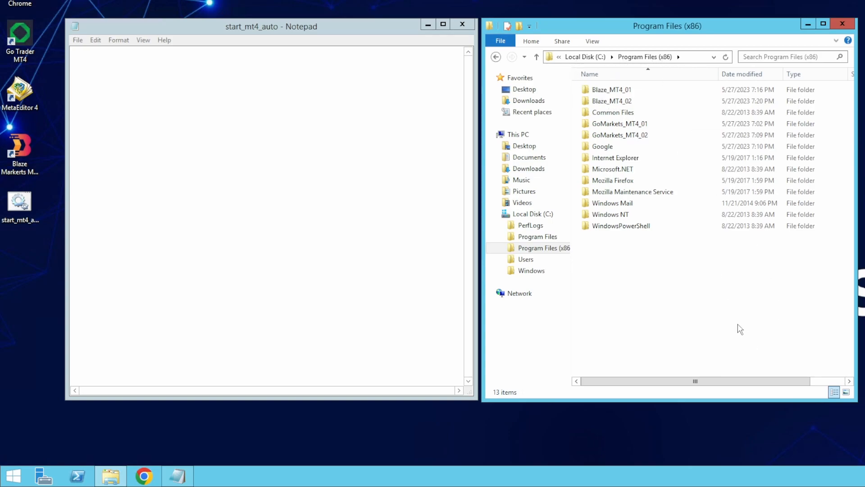
- Write the first line: start "" with the Blaze_MT4_01 folder path plus \terminal.exe
{"action": "left_click", "coordinate": [209, 138]}
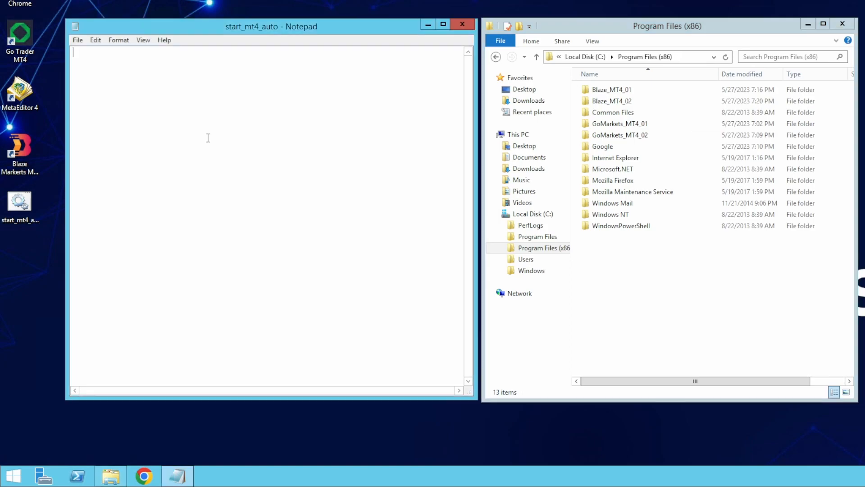
{"action": "type", "text": "start \"\" \""}
{"action": "left_click", "coordinate": [691, 158]}
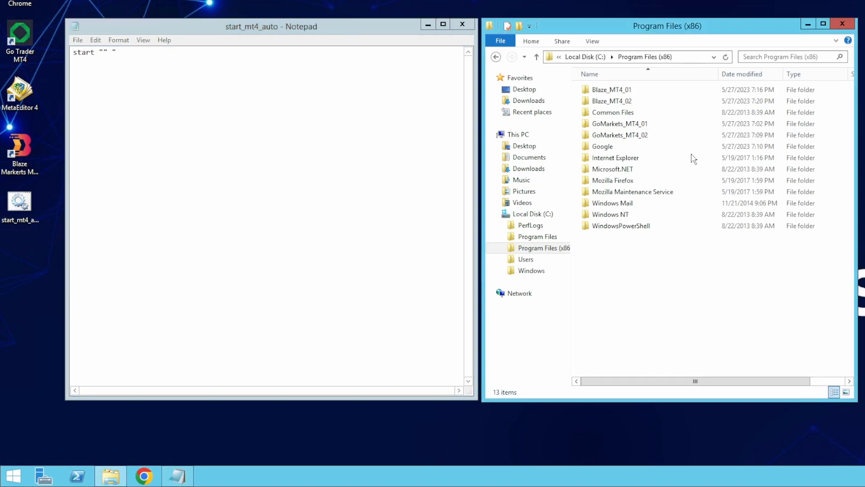
{"action": "double_click", "coordinate": [624, 90]}
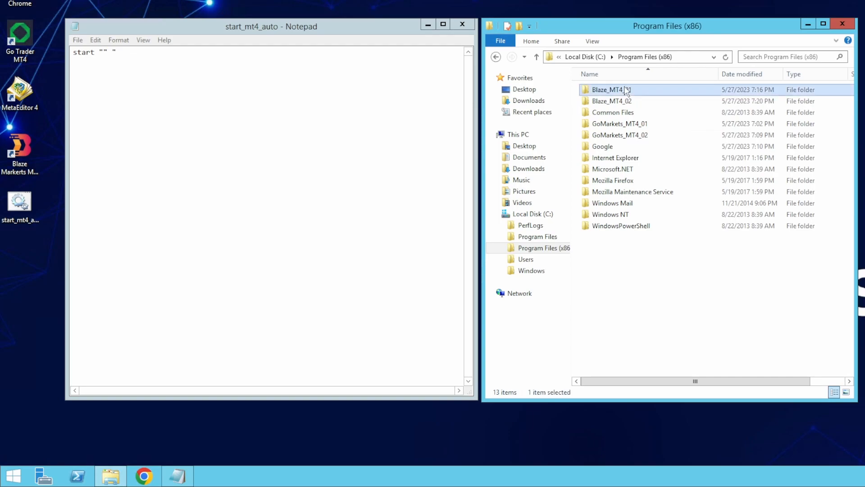
{"action": "left_click", "coordinate": [701, 55]}
{"action": "key", "text": "super+c"}
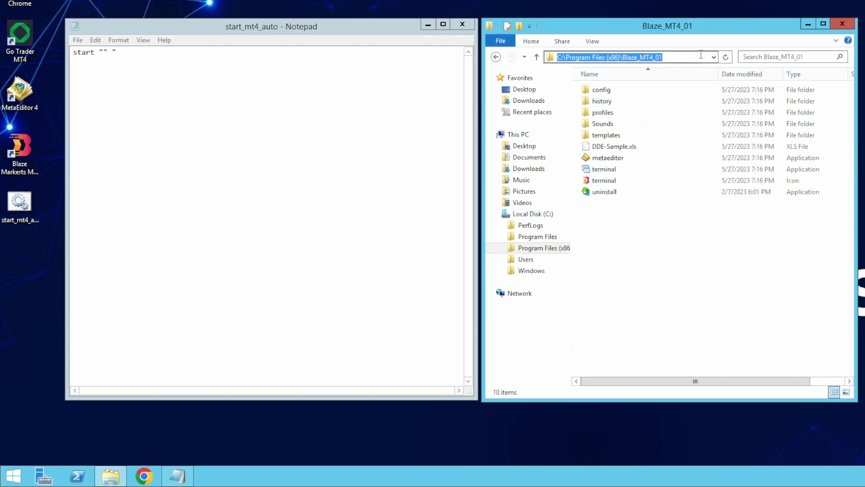
{"action": "right_click", "coordinate": [133, 55]}
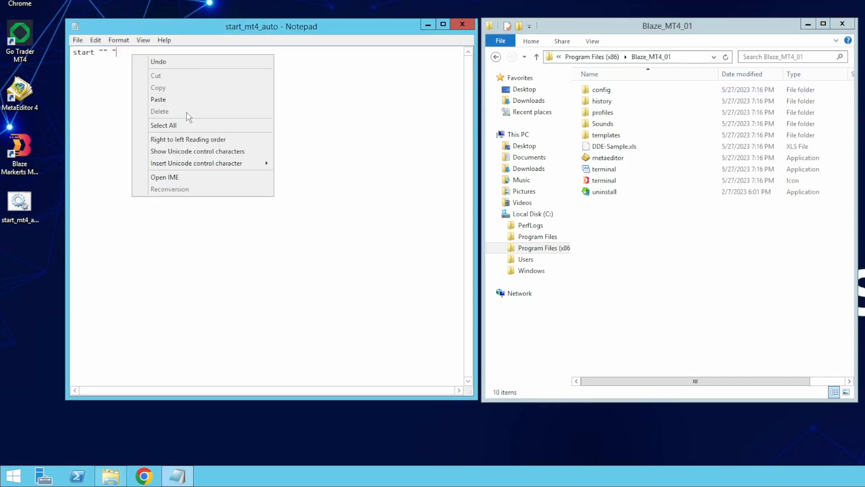
{"action": "left_click", "coordinate": [184, 99]}
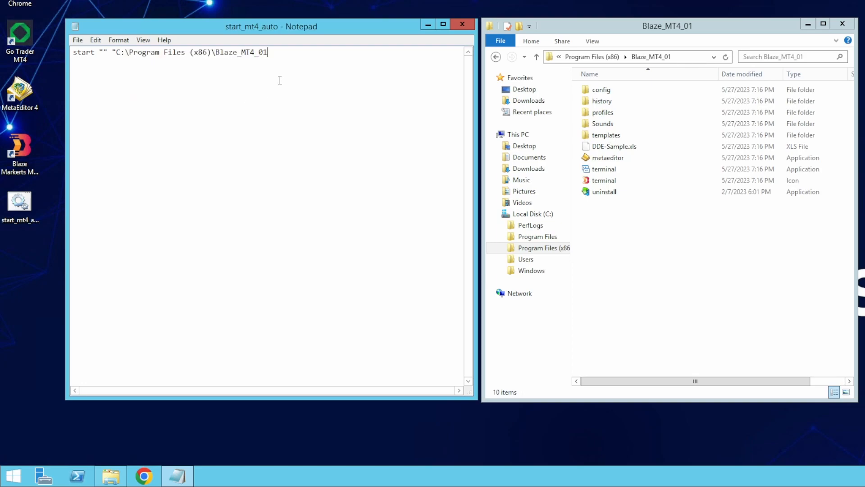
{"action": "type", "text": "\\terminal.ex"}
- Add a 'timeout /t 30' line and duplicate the wait-plus-launch lines for the remaining terminals
{"action": "right_click", "coordinate": [103, 68]}
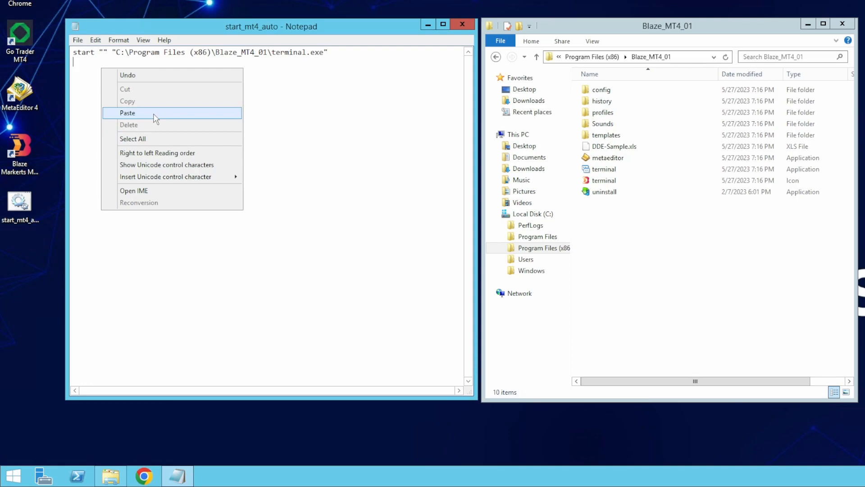
{"action": "left_click", "coordinate": [154, 116]}
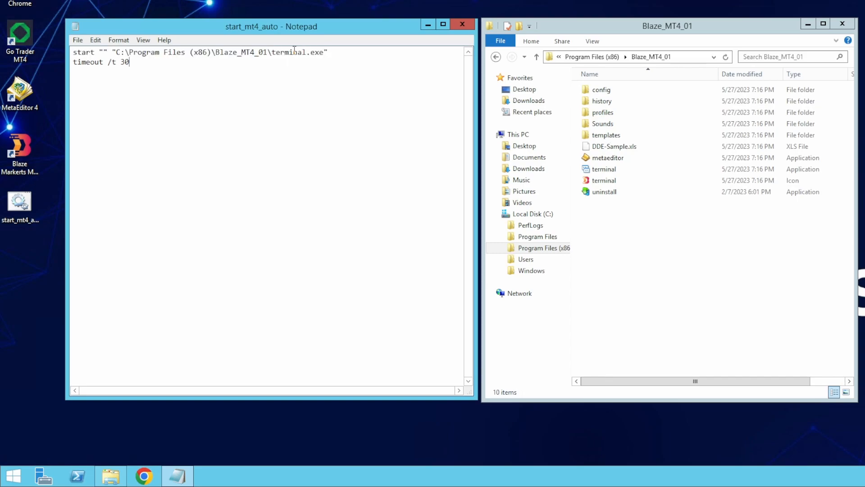
{"action": "key", "text": "Return"}
{"action": "type", "text": "start \"\" \"C:\\Program Files (x86)\\Blaze_MT4_02\\terminal.exe\""}
{"action": "key", "text": "shift+Up"}
{"action": "key", "text": "shift+Home"}
{"action": "key", "text": "ctrl+c"}
{"action": "key", "text": "Right"}
{"action": "key", "text": "Return"}
{"action": "key", "text": "ctrl+v"}
{"action": "key", "text": "Return"}
- Replace the copied paths on lines 5 and 7 with the GoMarkets_MT4_01 and GoMarkets_MT4_02 folders
{"action": "key", "text": "ctrl+v"}
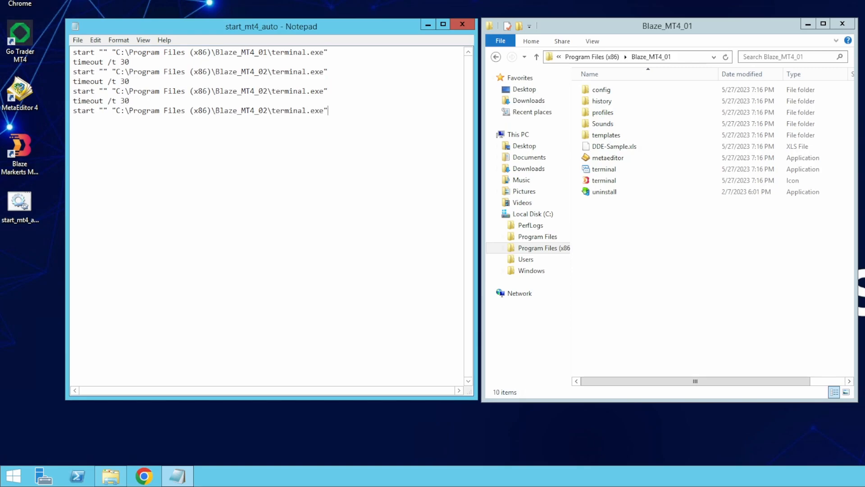
{"action": "left_click", "coordinate": [544, 248]}
{"action": "double_click", "coordinate": [606, 124]}
{"action": "left_click", "coordinate": [699, 58]}
{"action": "key", "text": "ctrl+c"}
{"action": "left_click_drag", "start_coordinate": [116, 91], "coordinate": [268, 91]}
{"action": "key", "text": "ctrl+v"}
{"action": "left_click_drag", "start_coordinate": [115, 111], "coordinate": [267, 110]}
{"action": "key", "text": "ctrl+v"}
{"action": "key", "text": "BackSpace"}
{"action": "type", "text": "2"}
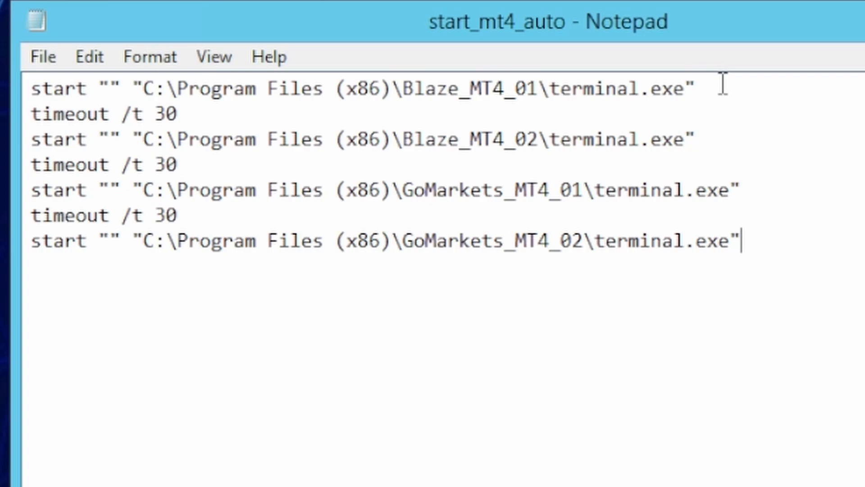
- Save start_mt4_auto.bat, closing Notepad and File Explorer
{"action": "left_click", "coordinate": [737, 135]}
{"action": "left_click", "coordinate": [840, 255]}
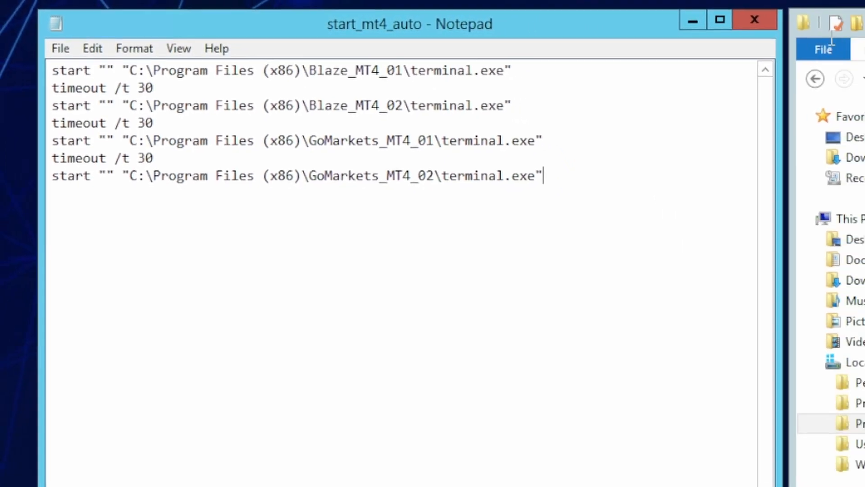
{"action": "left_click", "coordinate": [765, 19]}
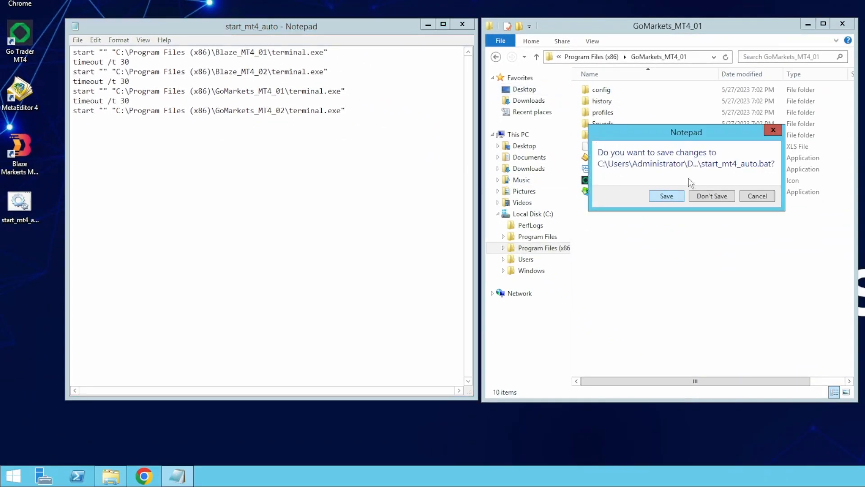
{"action": "left_click", "coordinate": [677, 195]}
{"action": "left_click", "coordinate": [842, 24]}
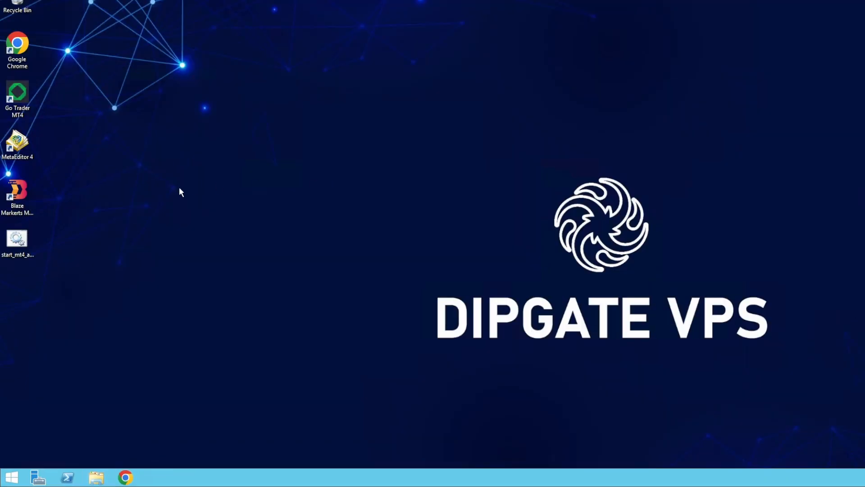
- Run start_mt4_auto from the desktop to launch the MT4 terminals
{"action": "left_click", "coordinate": [15, 238]}
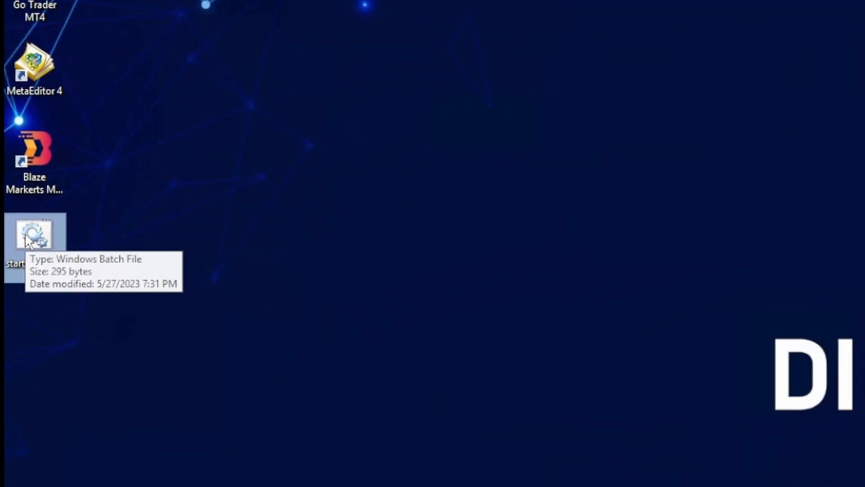
{"action": "double_click", "coordinate": [68, 223]}
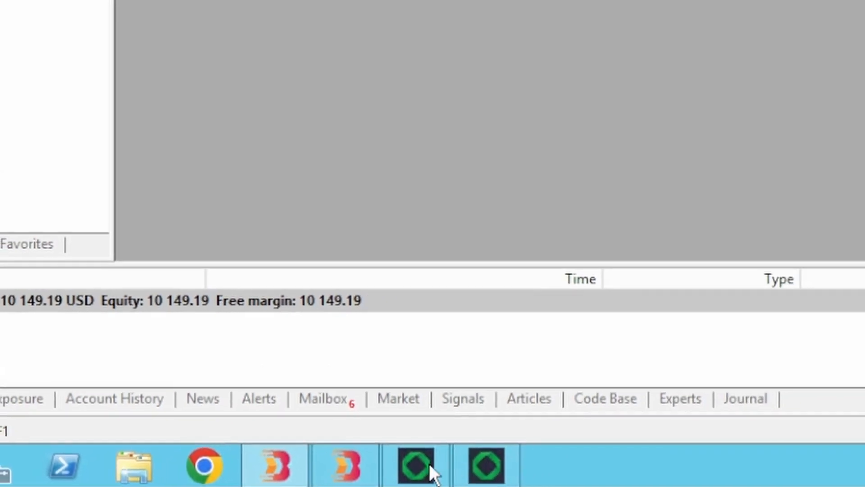
{"action": "left_click", "coordinate": [596, 458]}
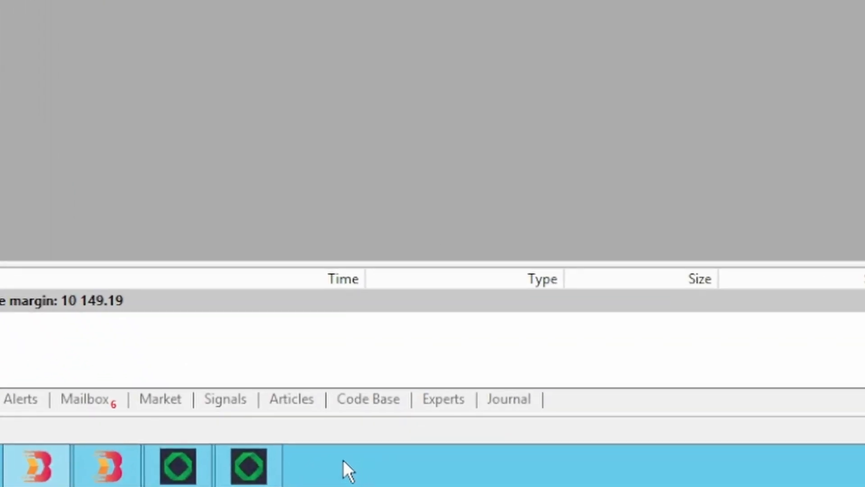
- Cascade the terminal windows, then tile them side by side and show the desktop
{"action": "right_click", "coordinate": [343, 461]}
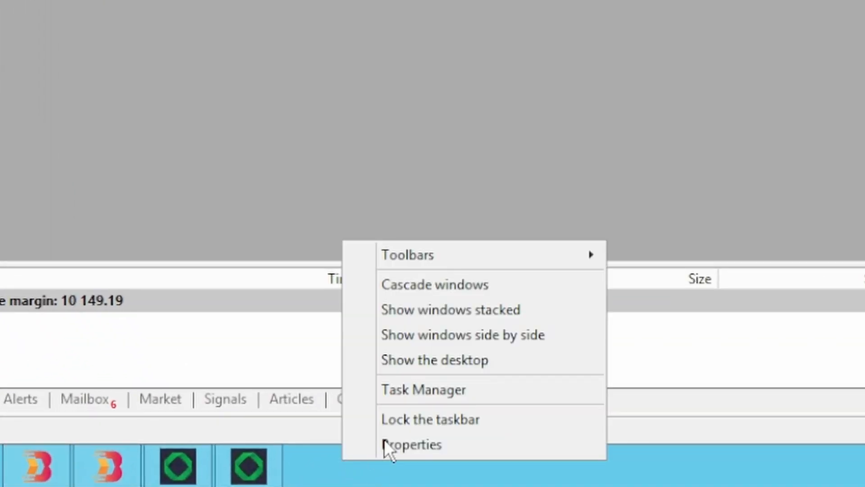
{"action": "left_click", "coordinate": [450, 290]}
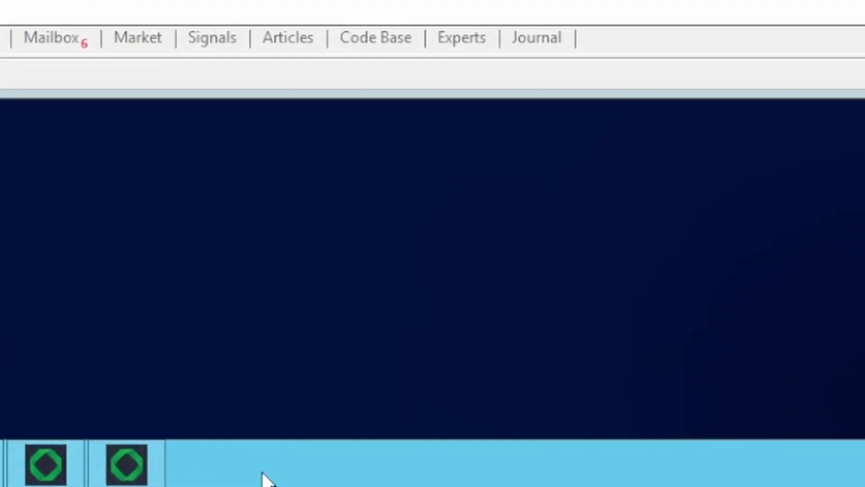
{"action": "right_click", "coordinate": [259, 464]}
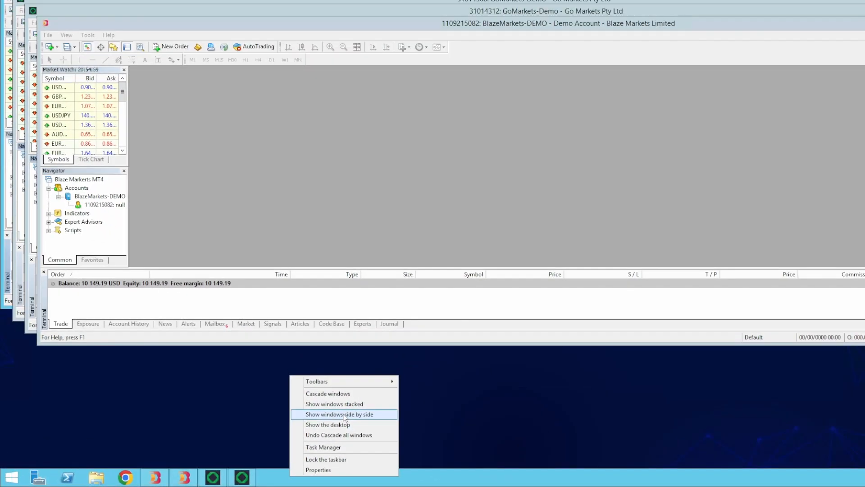
{"action": "left_click", "coordinate": [344, 414]}
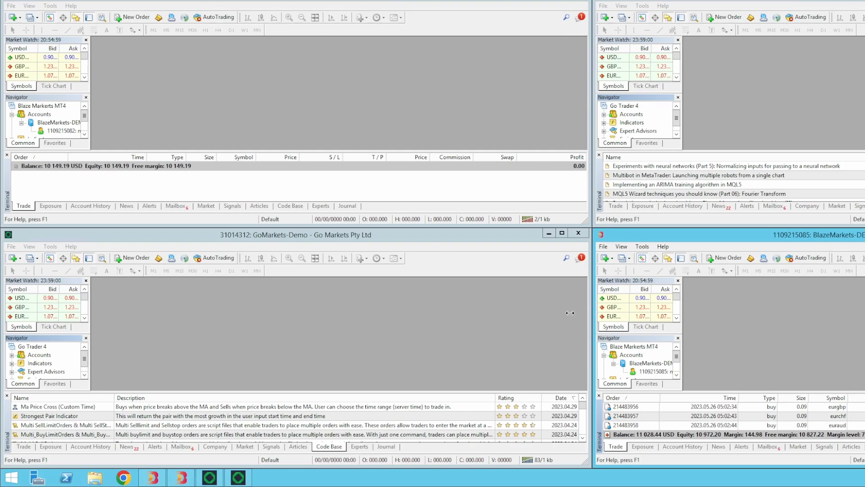
{"action": "key", "text": "super+d"}
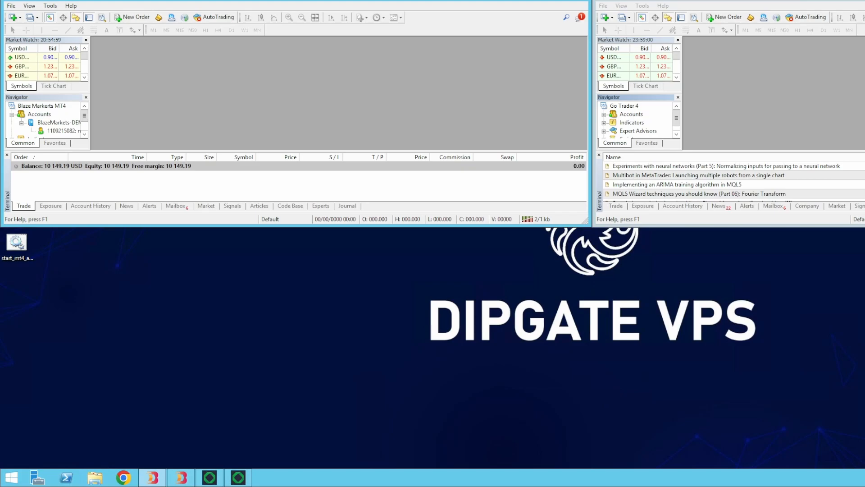
- Reposition the Blaze Markets window, hide all Market Watch symbols, and open Tools > Options
{"action": "left_click_drag", "start_coordinate": [297, 1], "coordinate": [436, 117]}
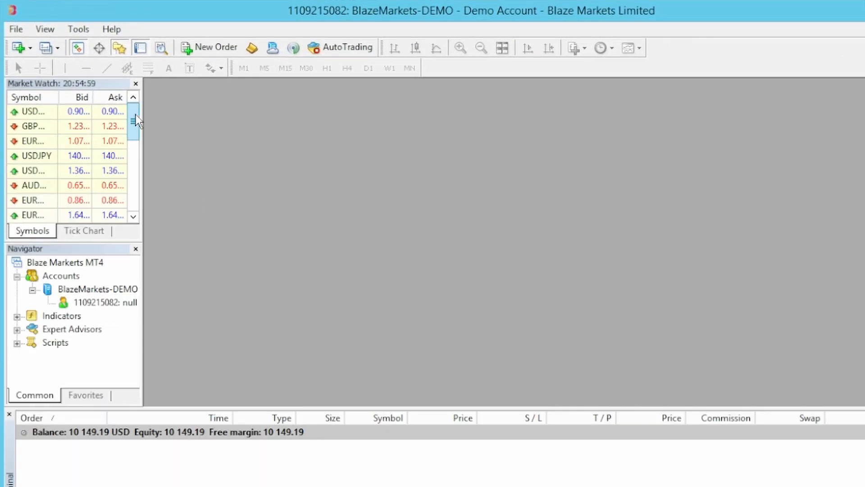
{"action": "left_click_drag", "start_coordinate": [136, 118], "coordinate": [139, 212]}
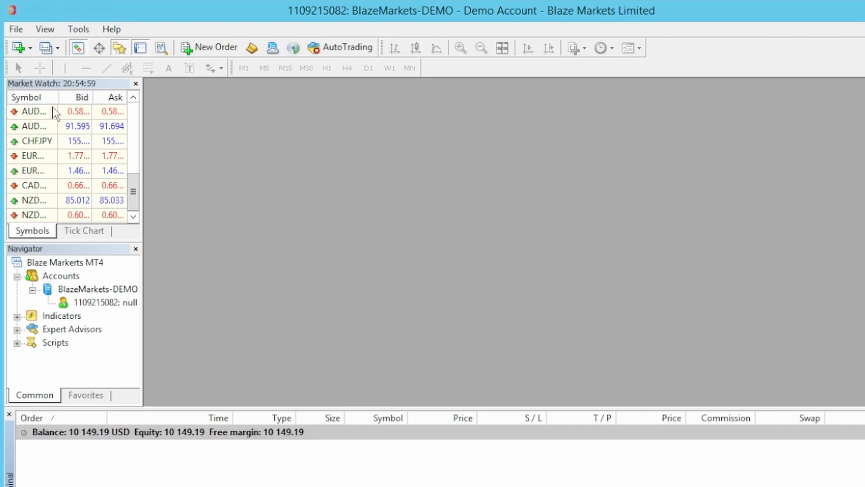
{"action": "right_click", "coordinate": [62, 129]}
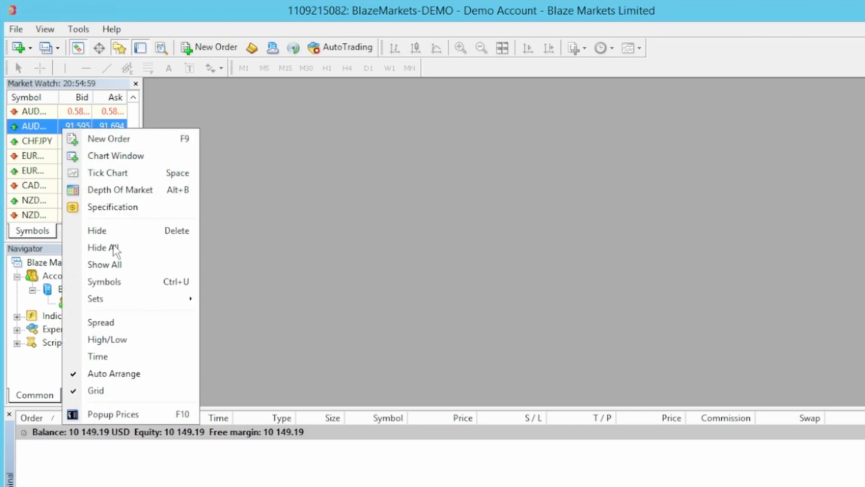
{"action": "left_click", "coordinate": [113, 246]}
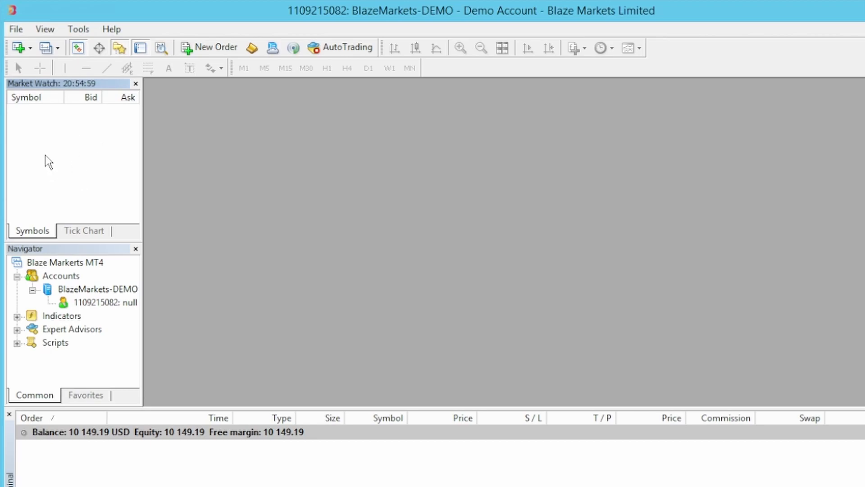
{"action": "left_click", "coordinate": [85, 30]}
{"action": "left_click", "coordinate": [109, 126]}
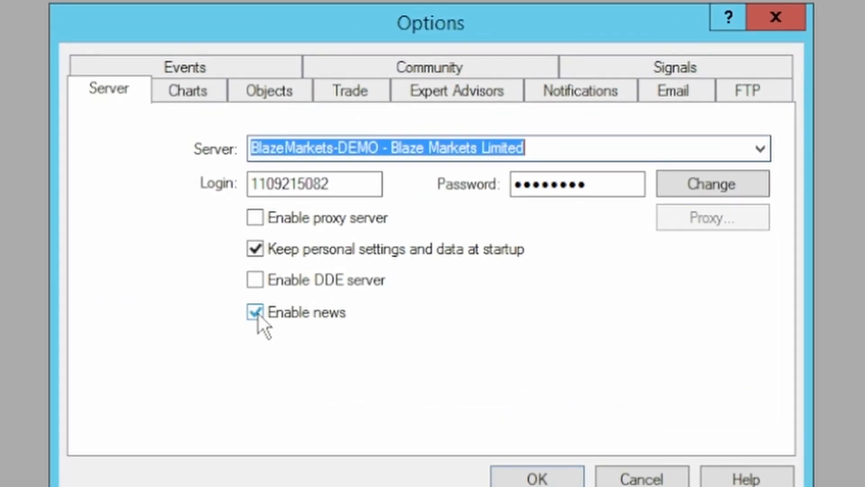
- Disable news, set max bars in history and chart to 5000, allow automated trading, disable event sounds
{"action": "left_click", "coordinate": [255, 312]}
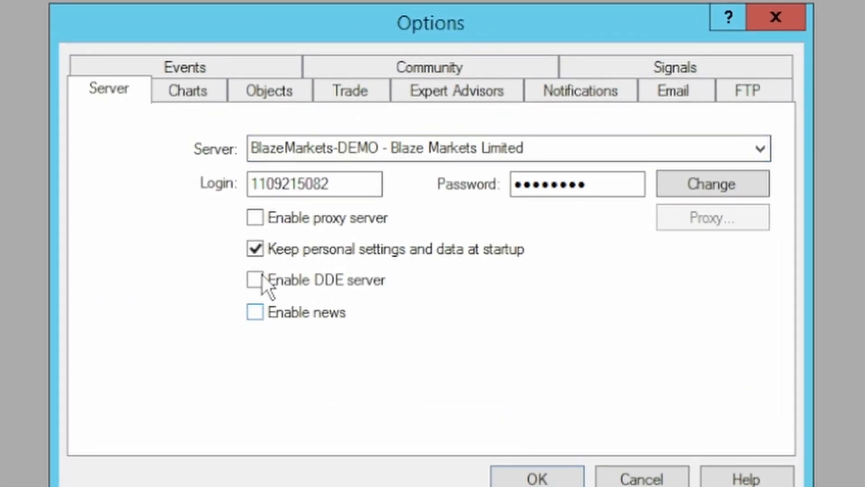
{"action": "left_click", "coordinate": [207, 90]}
{"action": "double_click", "coordinate": [323, 372]}
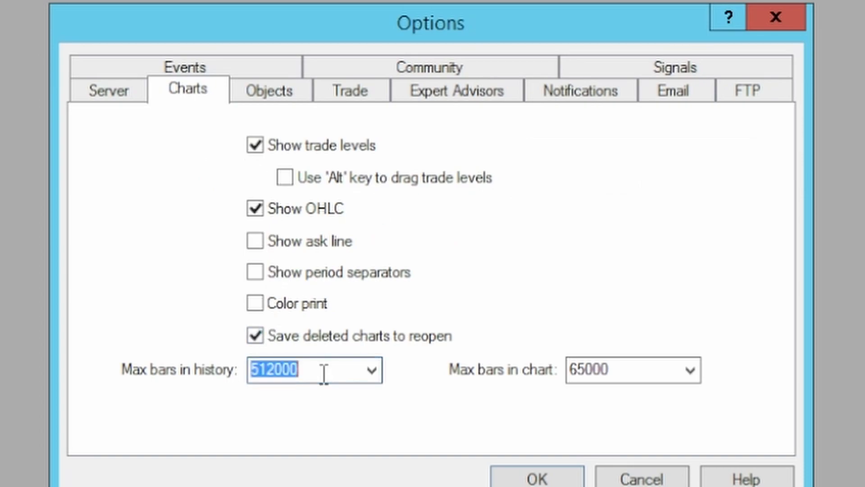
{"action": "type", "text": "5000"}
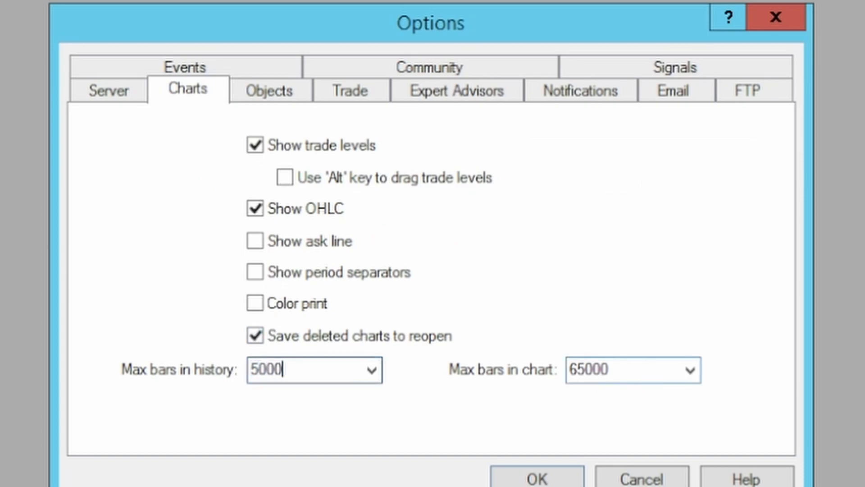
{"action": "key", "text": "Tab"}
{"action": "type", "text": "5000"}
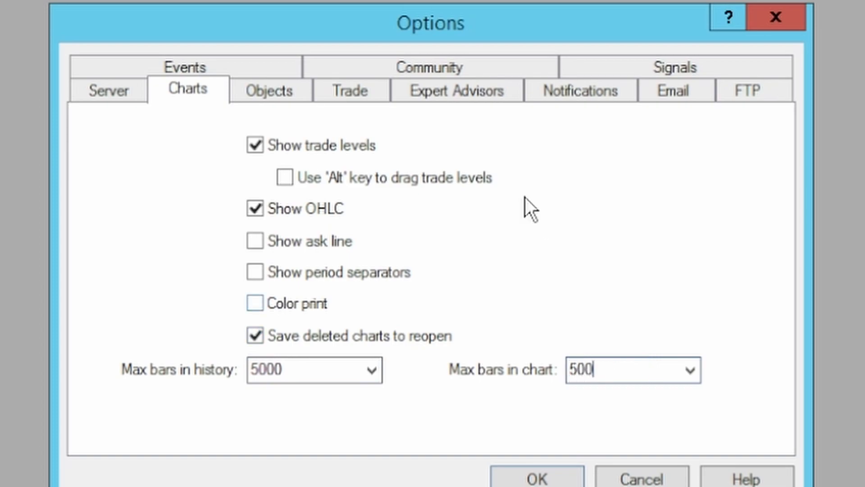
{"action": "left_click", "coordinate": [475, 96]}
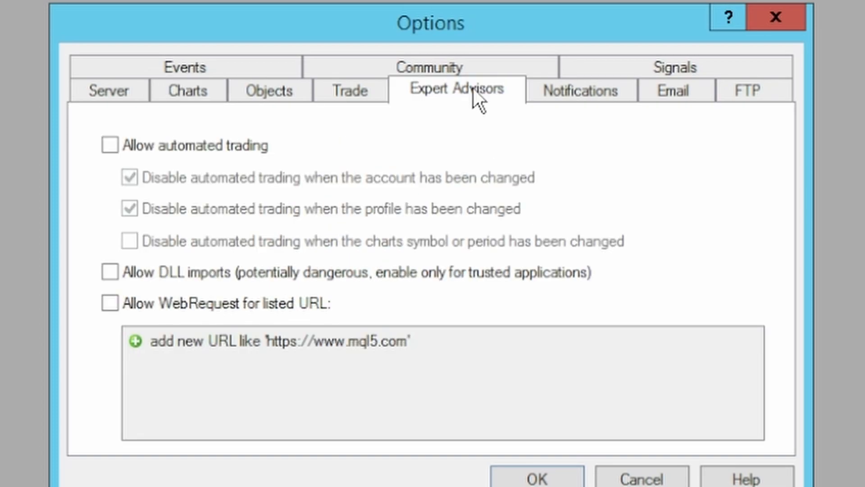
{"action": "left_click", "coordinate": [201, 149]}
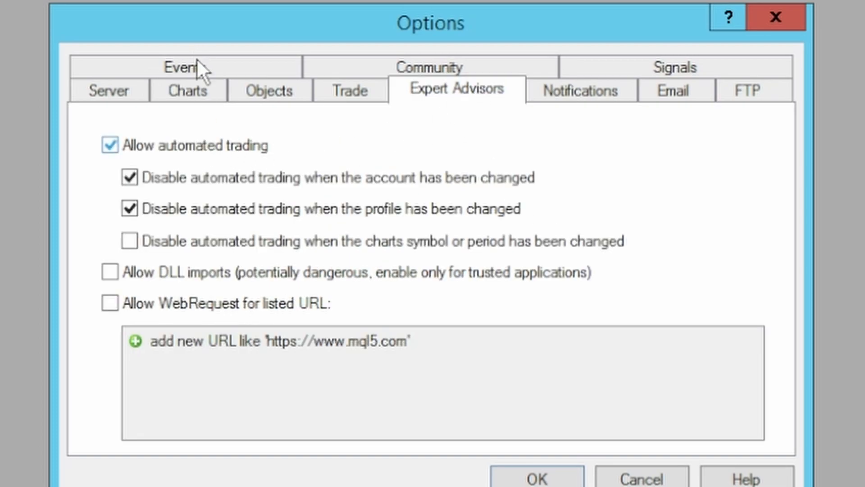
{"action": "left_click", "coordinate": [242, 74]}
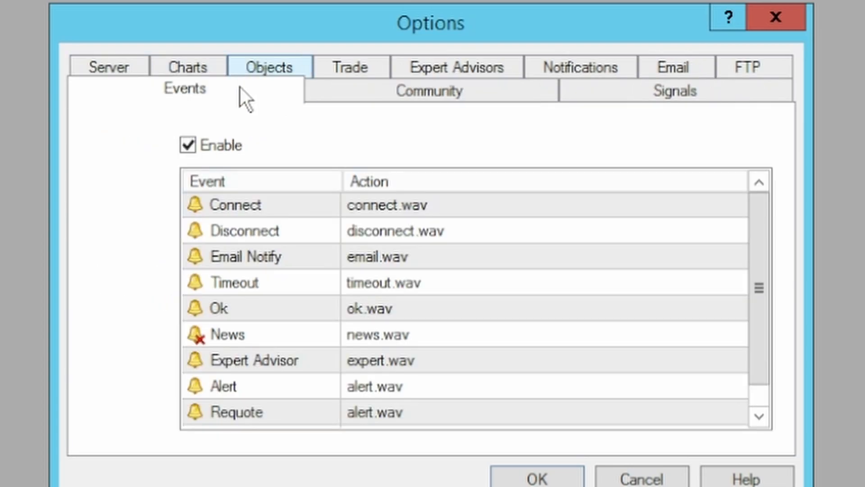
{"action": "left_click", "coordinate": [211, 139]}
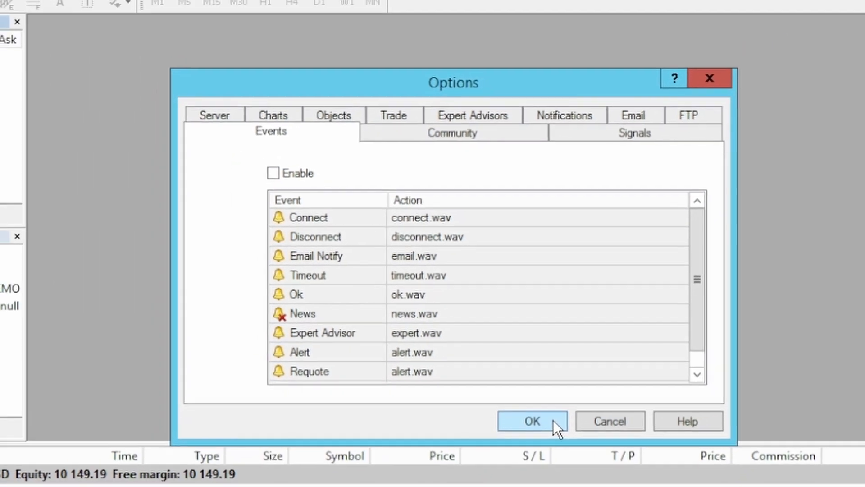
{"action": "left_click", "coordinate": [563, 481]}
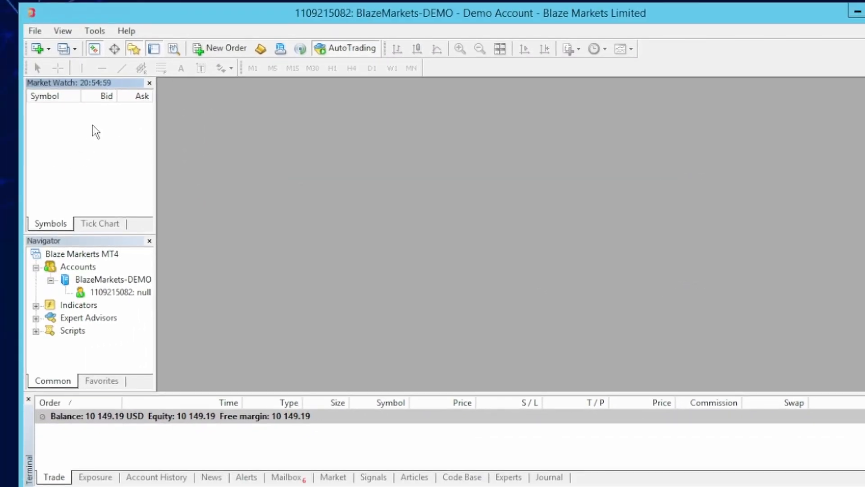
- Show EURUSD from the Majors Market group in Market Watch
{"action": "right_click", "coordinate": [93, 125]}
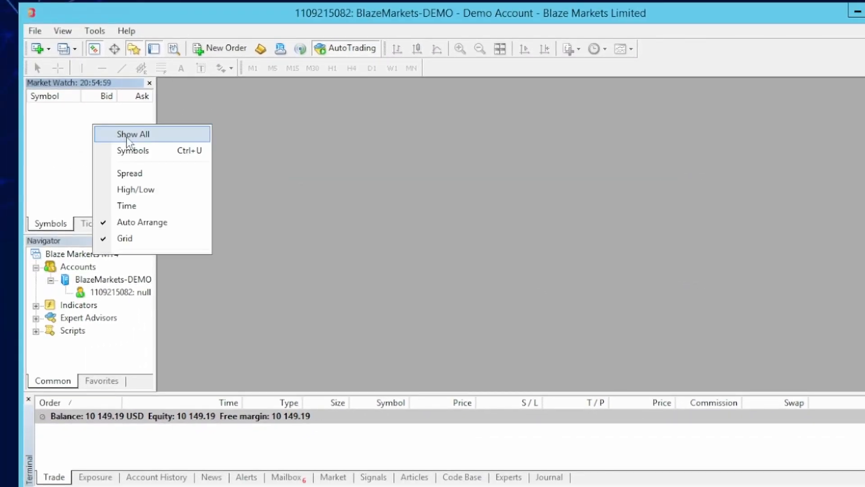
{"action": "left_click", "coordinate": [134, 152]}
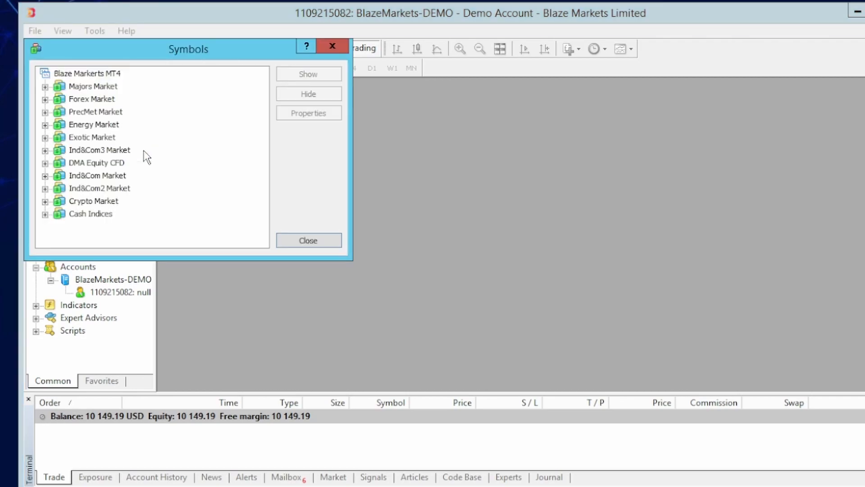
{"action": "left_click", "coordinate": [45, 86]}
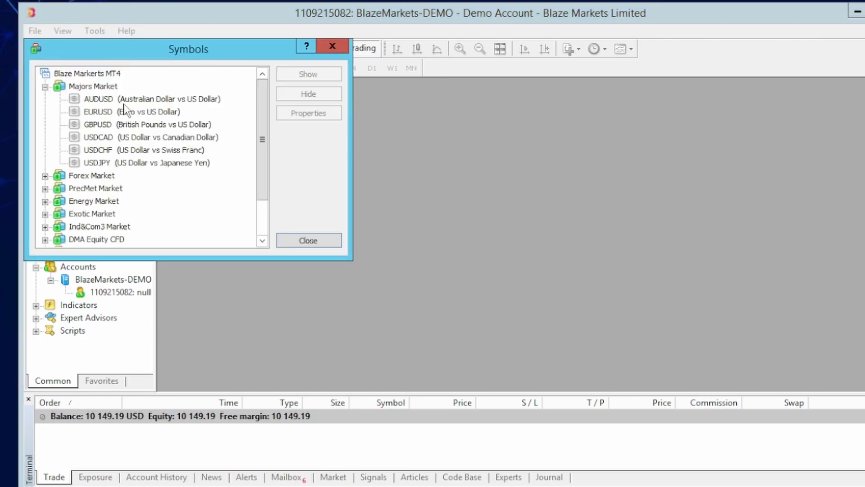
{"action": "left_click", "coordinate": [118, 112]}
{"action": "left_click", "coordinate": [321, 242]}
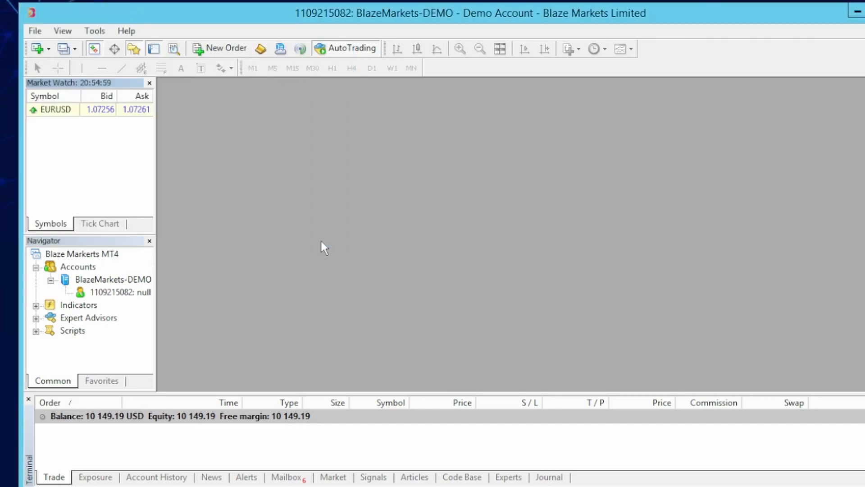
{"action": "left_click", "coordinate": [54, 111]}
- Open a EURUSD chart window and maximize it
{"action": "right_click", "coordinate": [55, 111]}
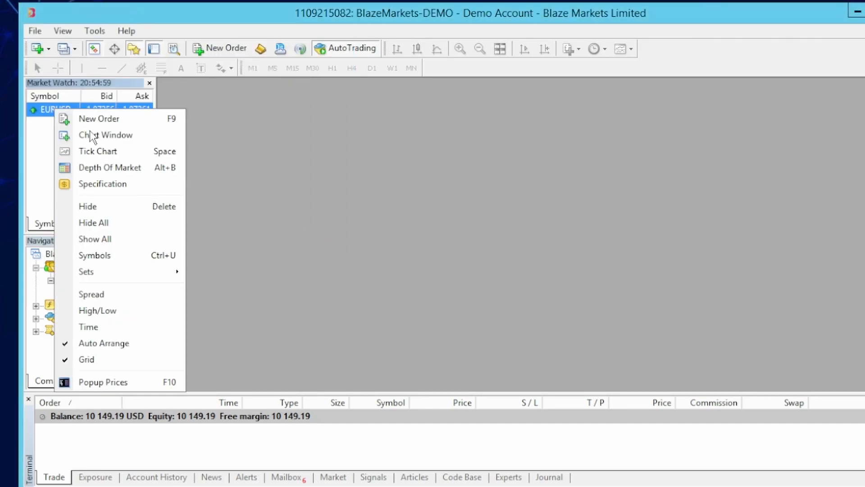
{"action": "left_click", "coordinate": [93, 133]}
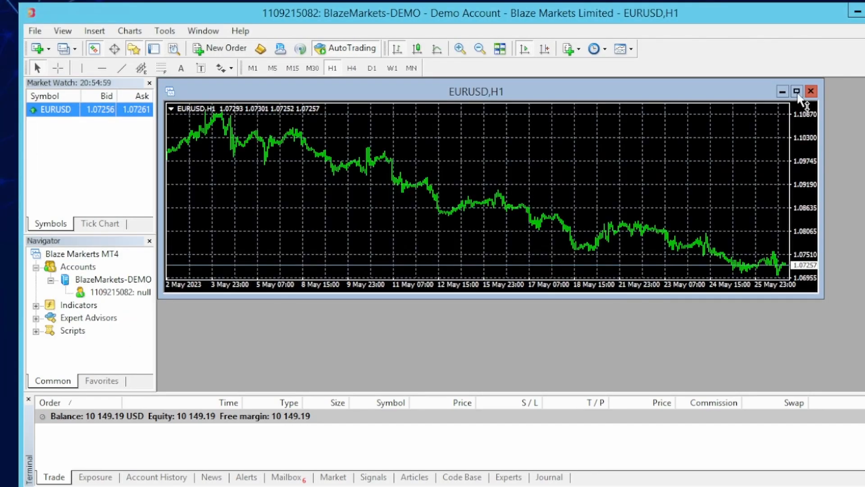
{"action": "left_click", "coordinate": [796, 92]}
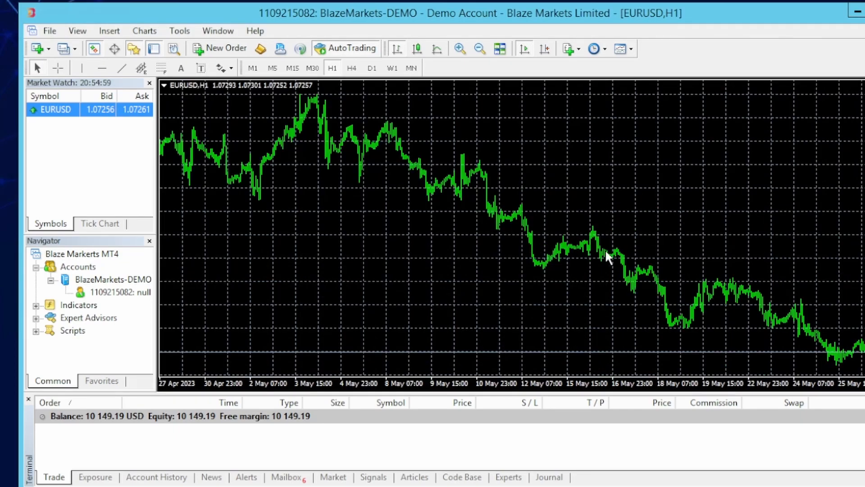
- Turn off Show grid in the EURUSD chart's Common properties
{"action": "right_click", "coordinate": [499, 120]}
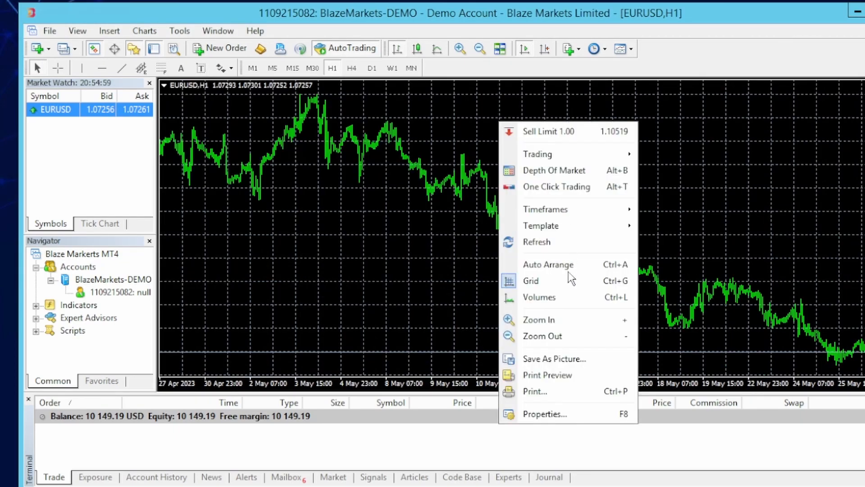
{"action": "left_click", "coordinate": [563, 413]}
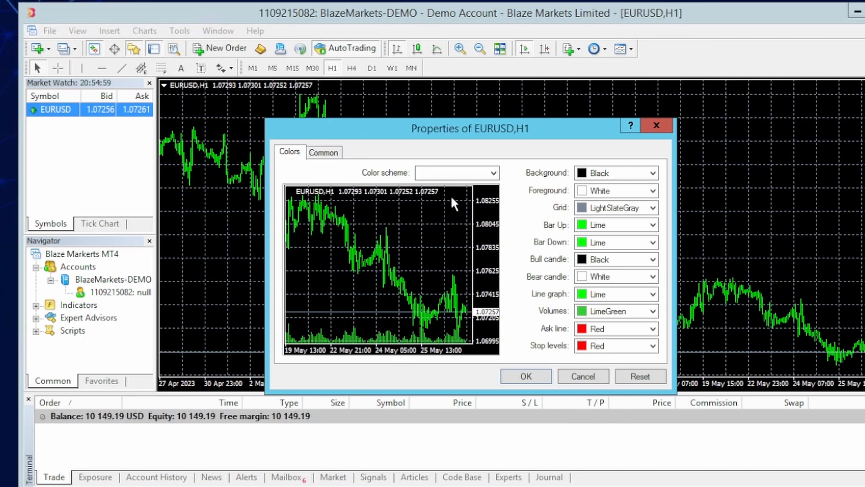
{"action": "left_click", "coordinate": [324, 153]}
{"action": "left_click", "coordinate": [515, 299]}
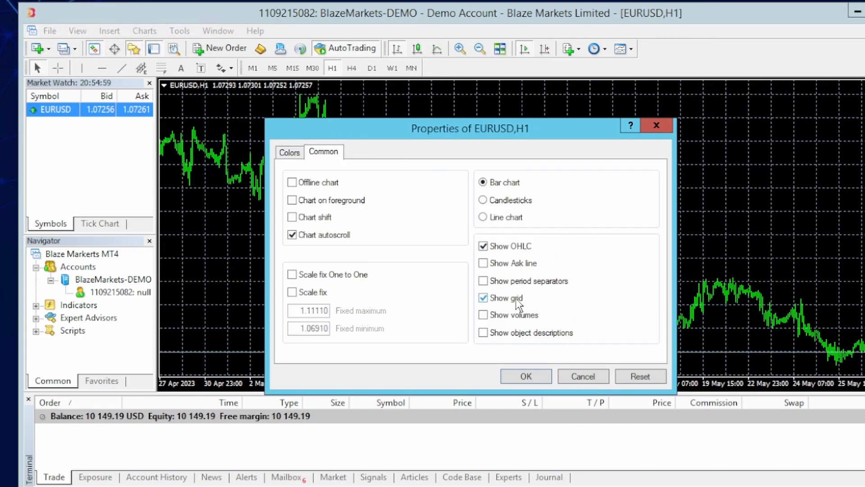
{"action": "left_click", "coordinate": [539, 377]}
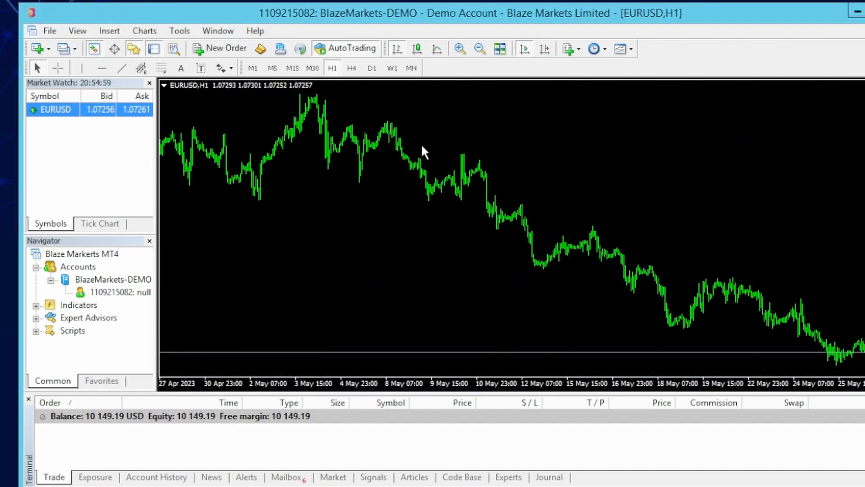
- Save the chart setup as template 'default' and close the chart with Ctrl+F4
{"action": "right_click", "coordinate": [494, 119]}
{"action": "mouse_move", "coordinate": [557, 222]}
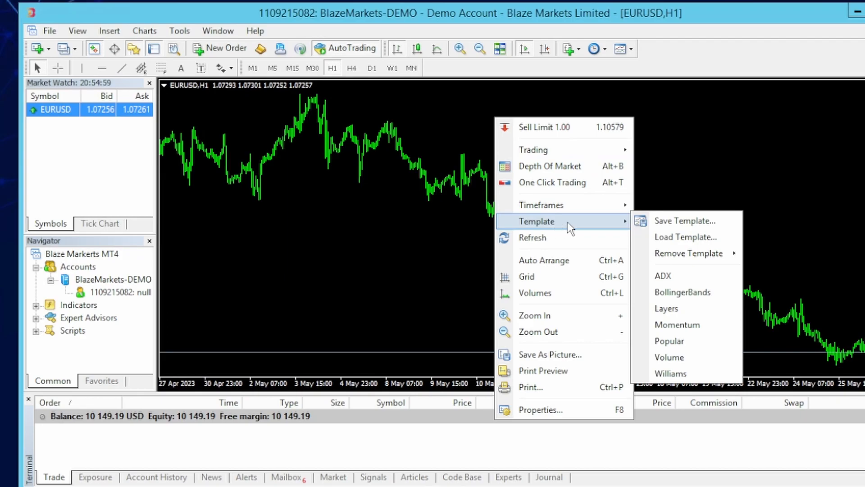
{"action": "left_click", "coordinate": [671, 220]}
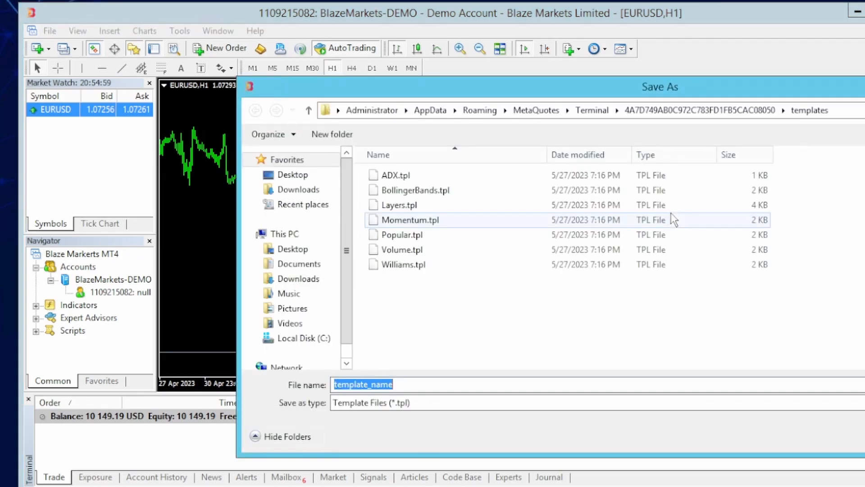
{"action": "type", "text": "default"}
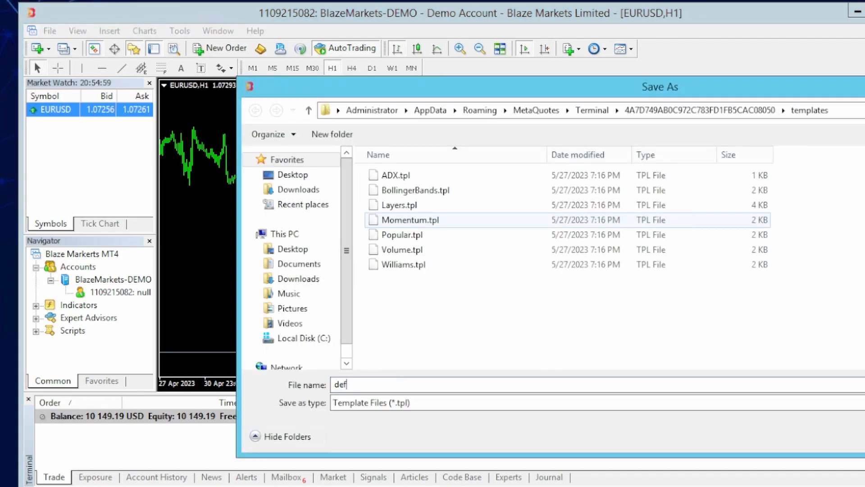
{"action": "key", "text": "Return"}
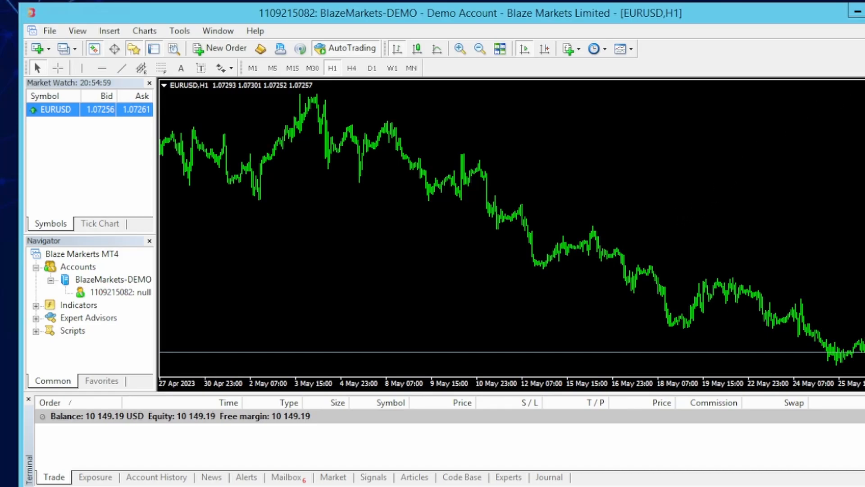
{"action": "key", "text": "ctrl+F4"}
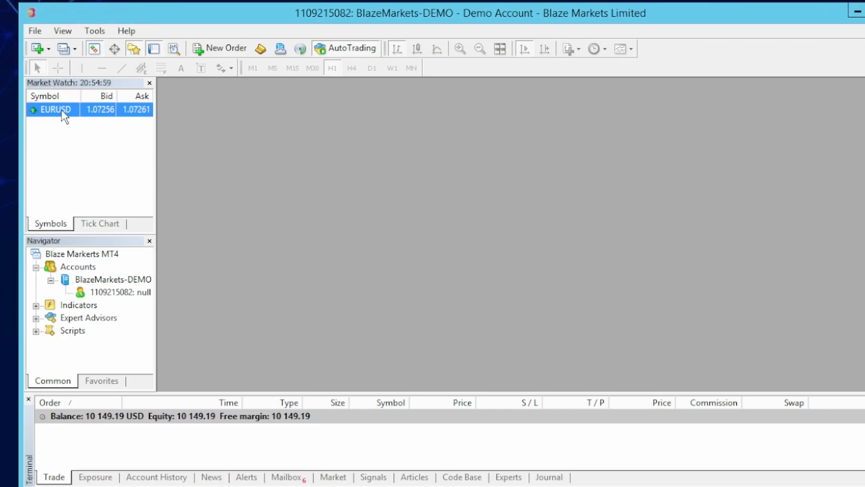
- Drag EURUSD onto the workspace for a new chart, then bring the other Blaze terminal forward
{"action": "left_click_drag", "start_coordinate": [61, 110], "coordinate": [360, 140]}
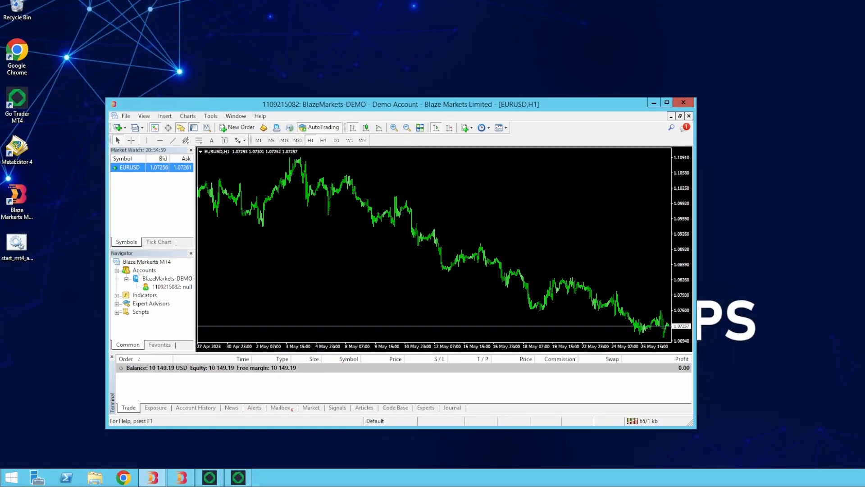
{"action": "left_click", "coordinate": [152, 477]}
{"action": "left_click_drag", "start_coordinate": [857, 239], "coordinate": [383, 117]}
{"action": "left_click_drag", "start_coordinate": [497, 341], "coordinate": [497, 424]}
- Set the second Blaze terminal's max chart bars to 5000, then close the terminals with Alt+F4
{"action": "right_click", "coordinate": [155, 183]}
{"action": "left_click", "coordinate": [177, 256]}
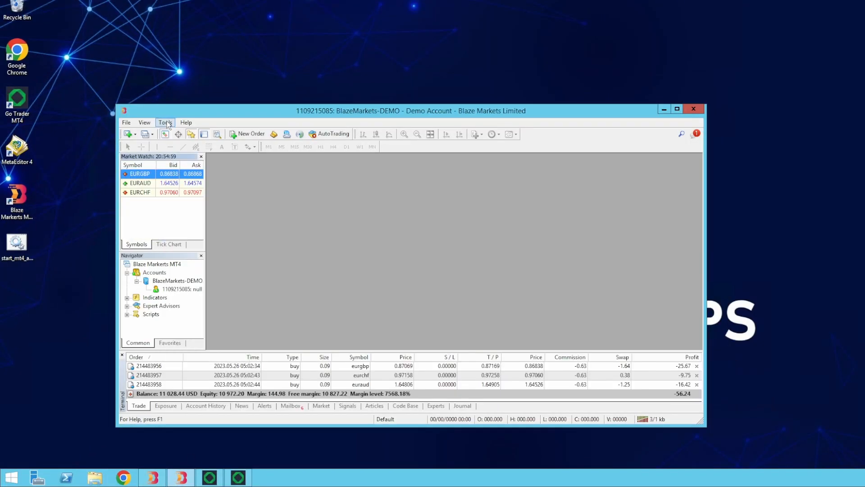
{"action": "left_click", "coordinate": [165, 122]}
{"action": "left_click", "coordinate": [180, 188]}
{"action": "left_click", "coordinate": [324, 205]}
{"action": "left_click", "coordinate": [389, 306]}
{"action": "type", "text": "5000"}
{"action": "left_click", "coordinate": [503, 306]}
{"action": "left_click", "coordinate": [420, 206]}
{"action": "left_click", "coordinate": [323, 197]}
{"action": "left_click", "coordinate": [449, 344]}
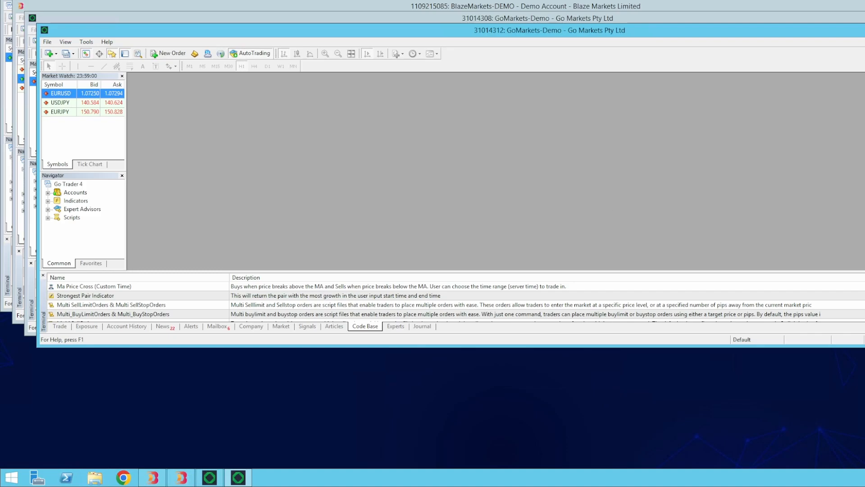
{"action": "key", "text": "alt+F4"}
{"action": "key", "text": "alt+F4"}
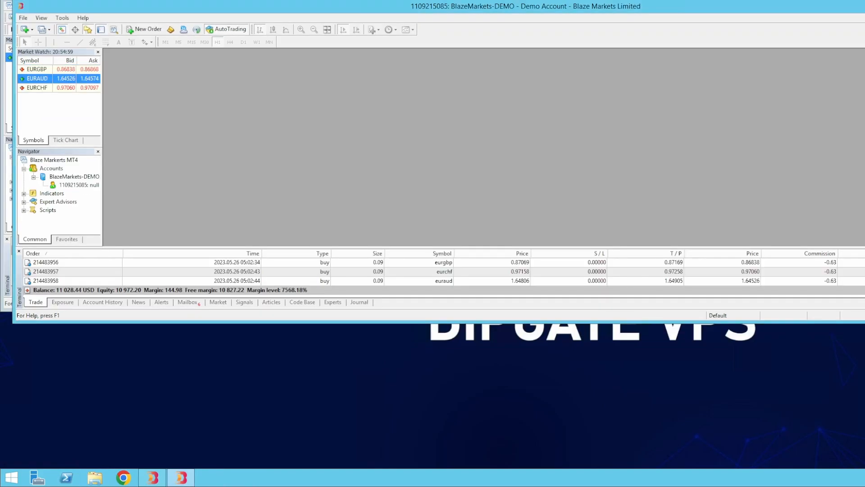
{"action": "key", "text": "alt+F4"}
{"action": "key", "text": "alt+F4"}
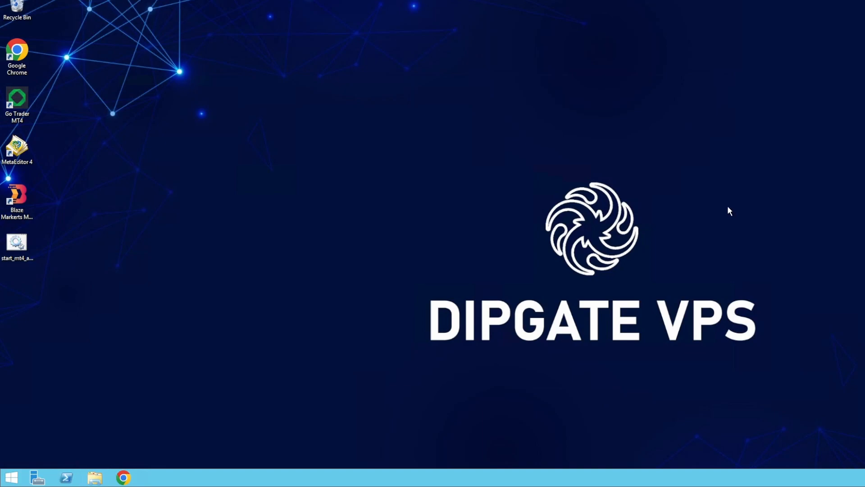
- Search 'shell:startup' from the Start menu to open the Startup folder
{"action": "left_click", "coordinate": [392, 236]}
{"action": "left_click", "coordinate": [10, 480]}
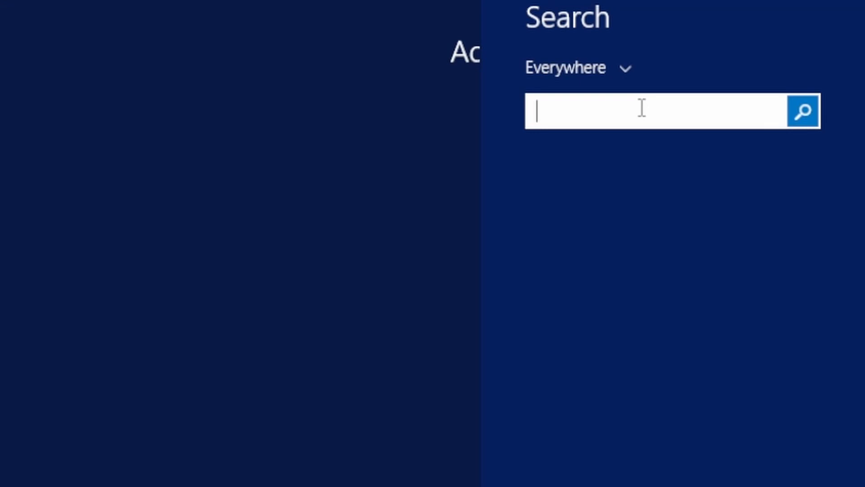
{"action": "type", "text": "shell:startup"}
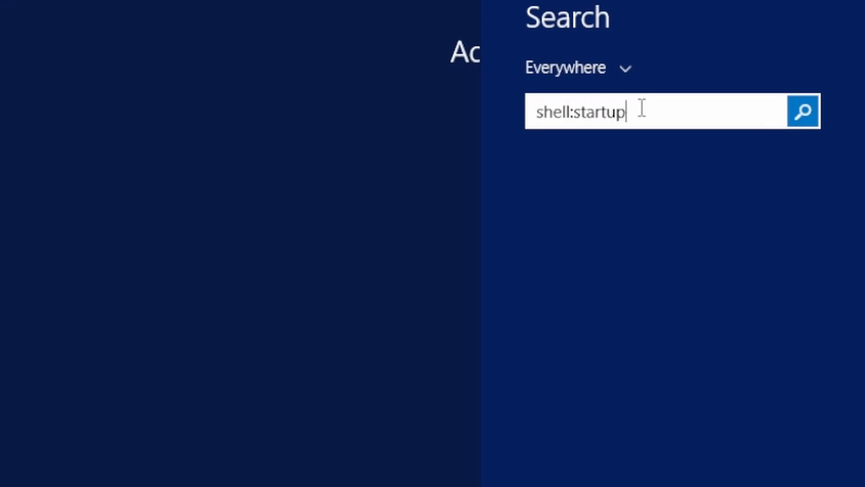
{"action": "key", "text": "Return"}
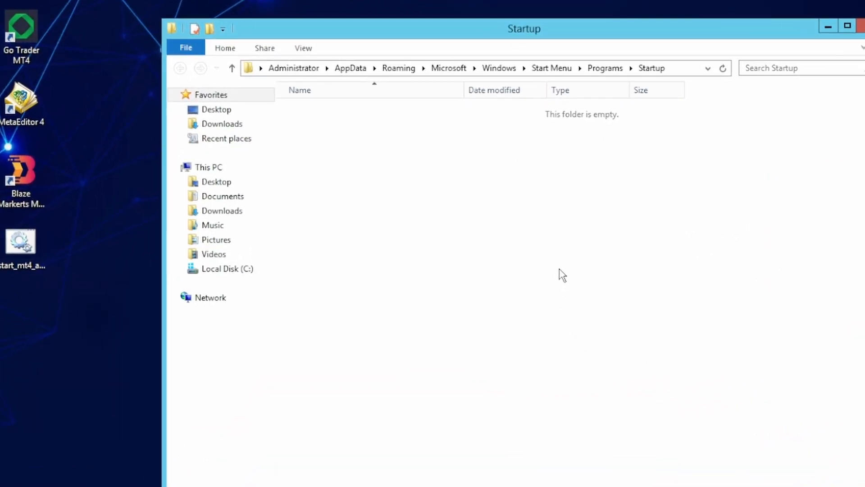
- Create a start_mt4_auto shortcut on the desktop and drag it into the Startup folder
{"action": "left_click", "coordinate": [681, 72]}
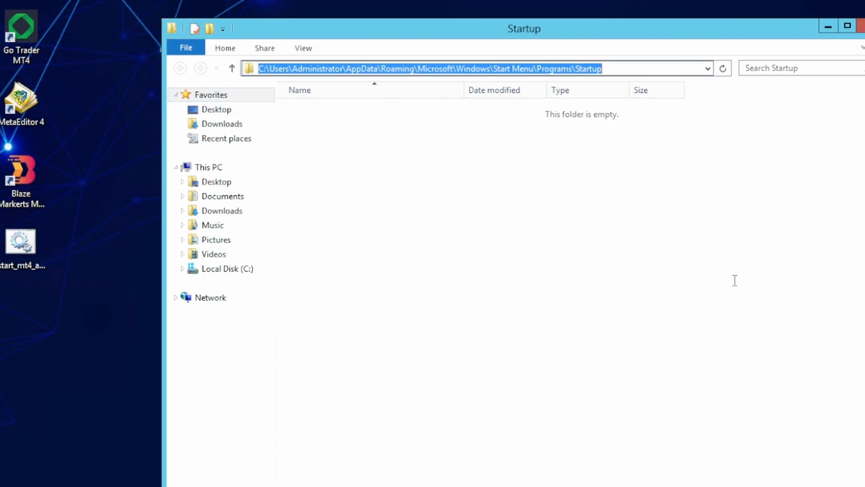
{"action": "left_click", "coordinate": [112, 186]}
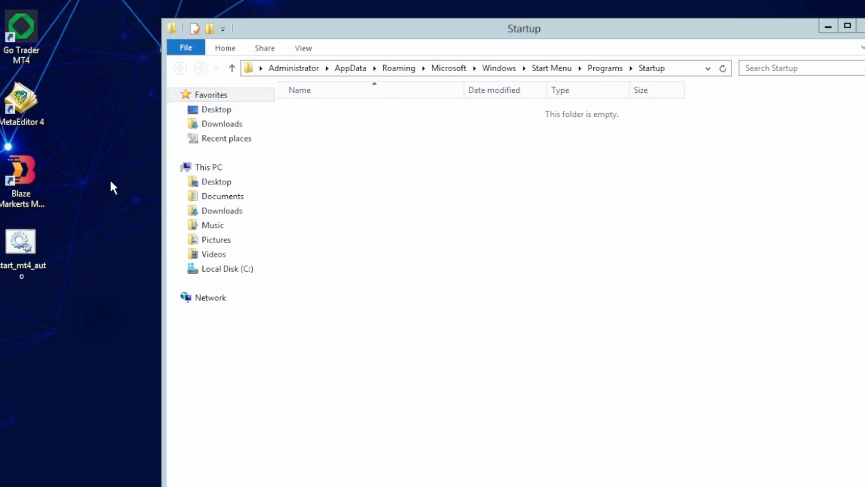
{"action": "right_click", "coordinate": [20, 245]}
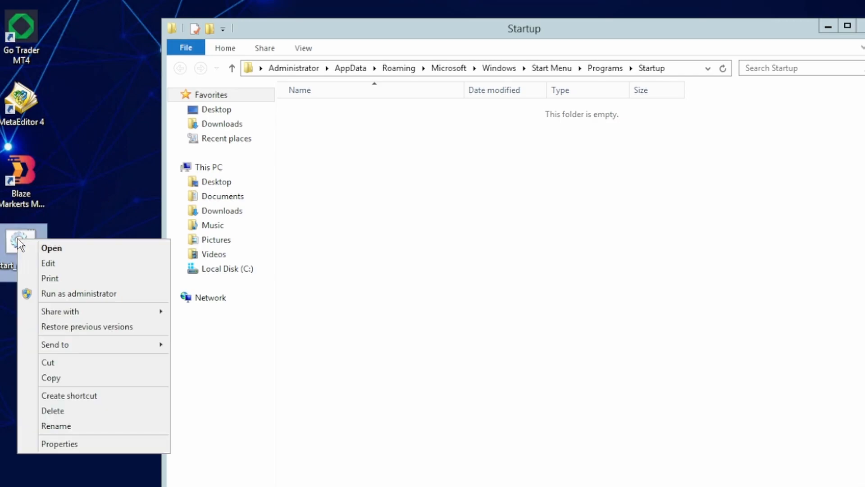
{"action": "left_click", "coordinate": [98, 395]}
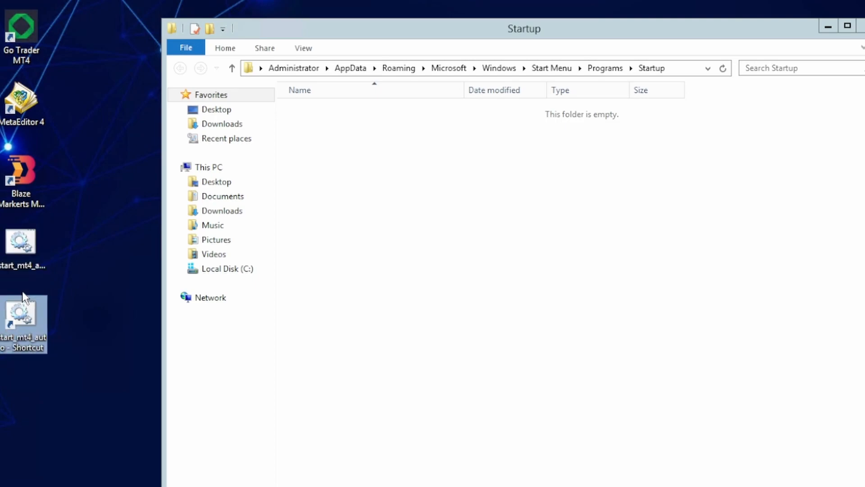
{"action": "left_click_drag", "start_coordinate": [14, 321], "coordinate": [467, 231]}
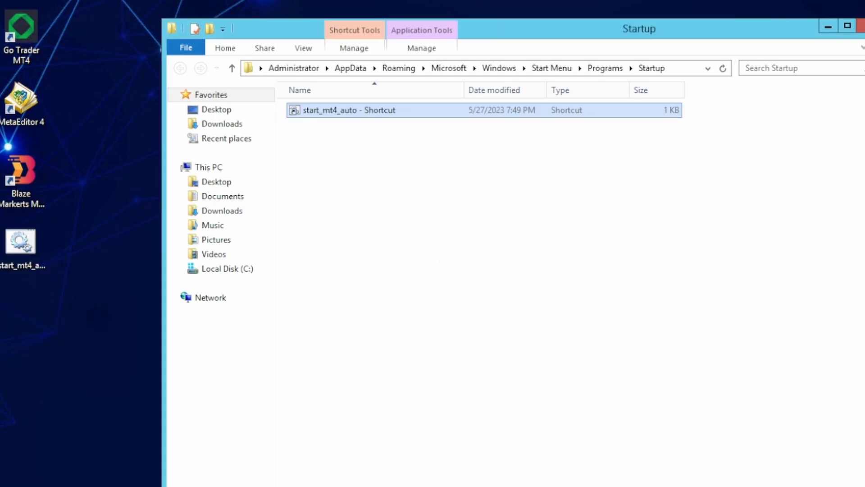
{"action": "left_click", "coordinate": [860, 26]}
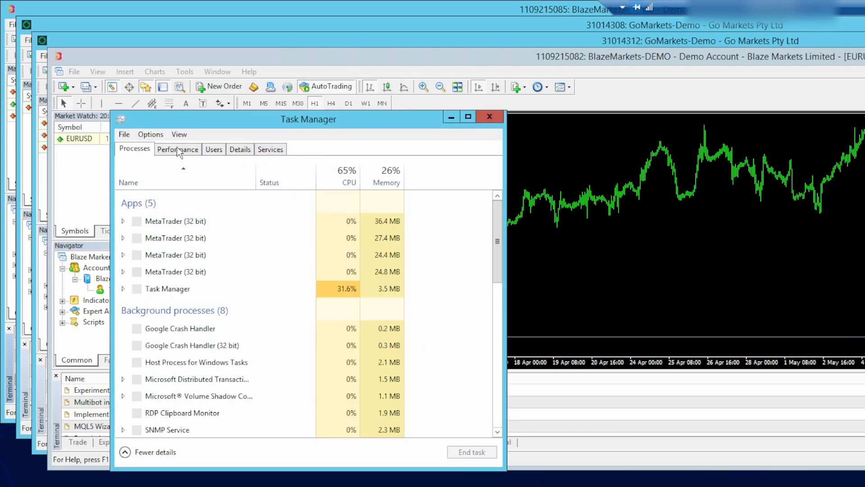
- Check Performance > Memory: 1.0 of 4.0 GB (25%) used, CPU near 3%
{"action": "left_click", "coordinate": [179, 149]}
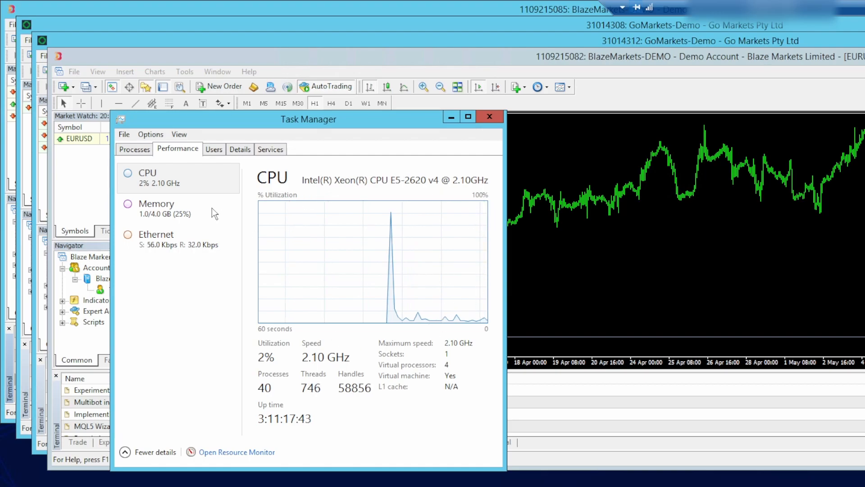
{"action": "left_click", "coordinate": [180, 207]}
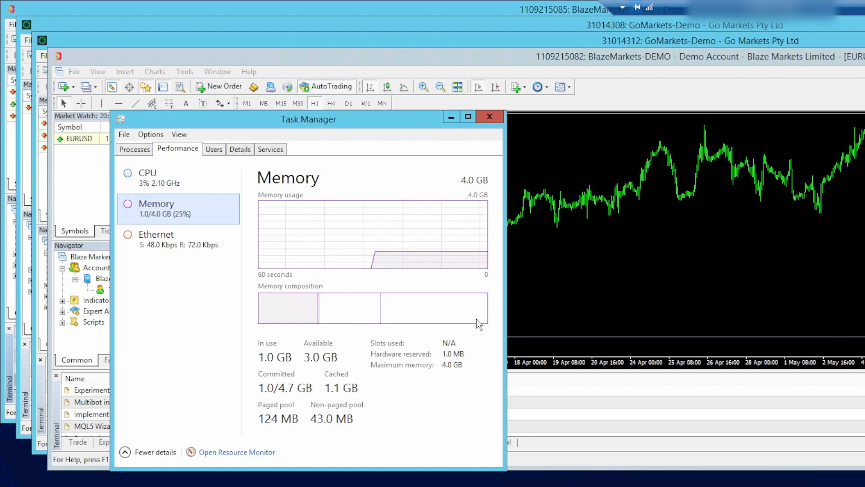
{"action": "mouse_move", "coordinate": [472, 310]}
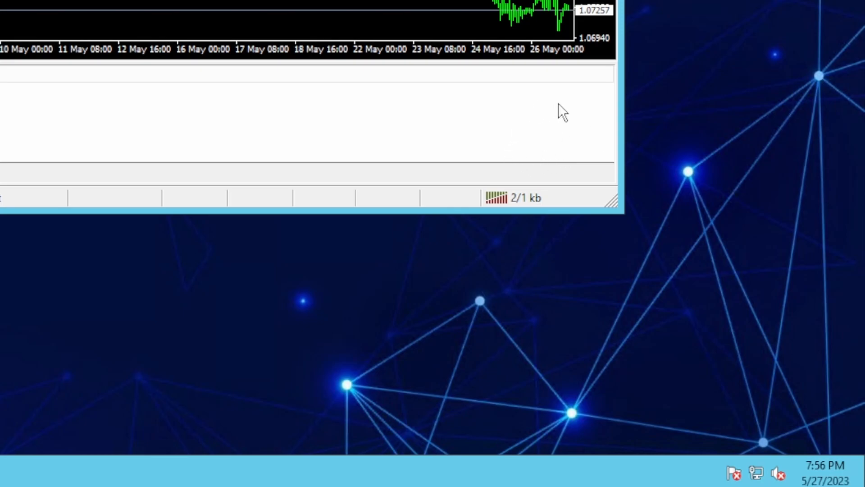
{"action": "left_click", "coordinate": [496, 194]}
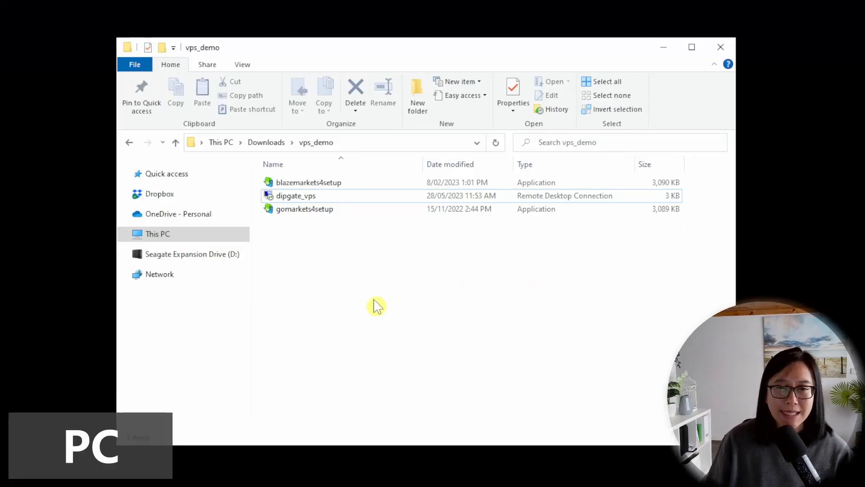
- Open the dipgate_vps Remote Desktop file in Downloads\vps_demo to start the VPS connection
{"action": "left_click", "coordinate": [536, 201]}
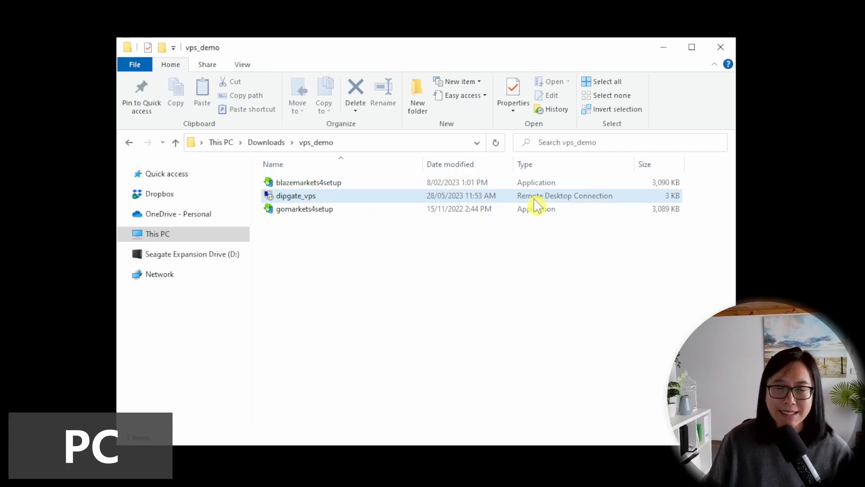
{"action": "left_click", "coordinate": [535, 201]}
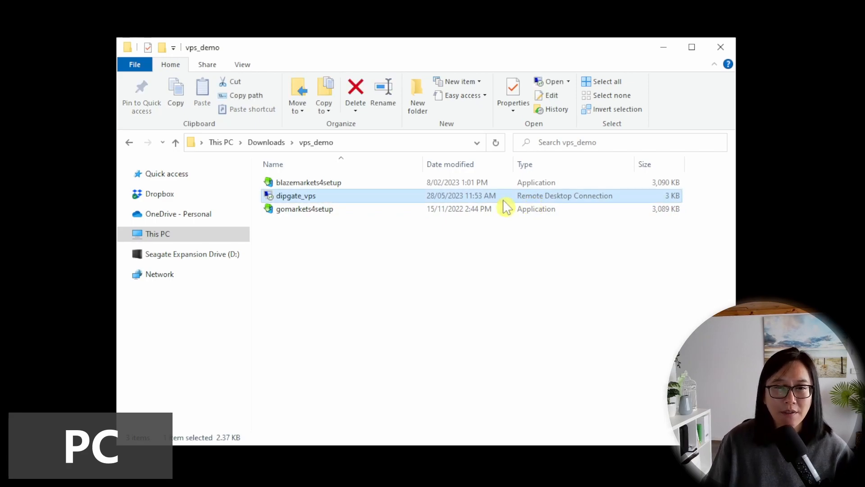
{"action": "double_click", "coordinate": [324, 201]}
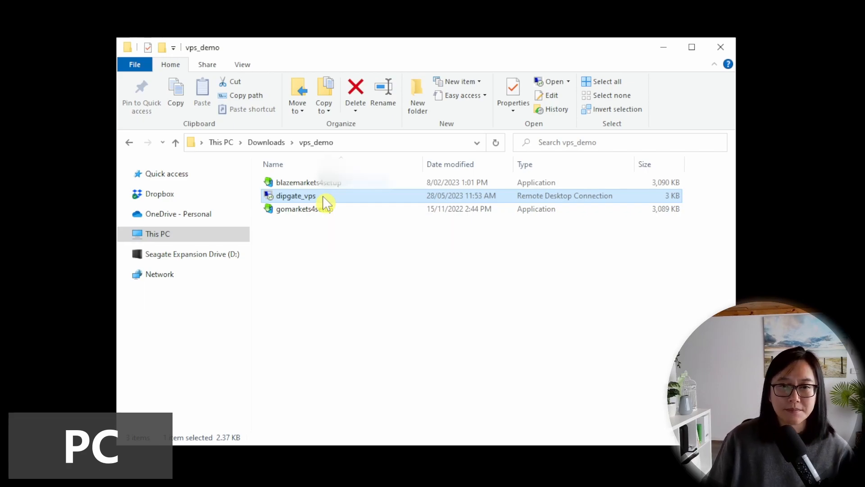